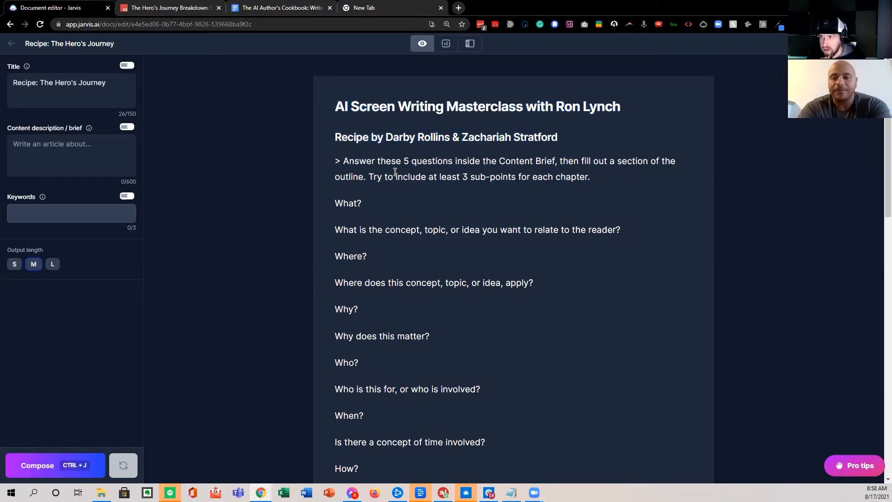
- Check the Content Brief questions in The AI Author's Cookbook document in Google Docs
scroll(393, 171, down, 1)
key(ctrl+3)
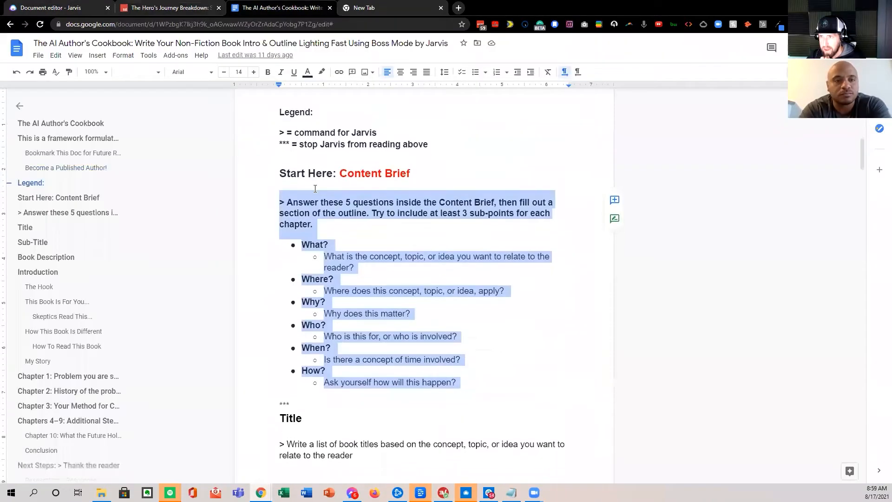
scroll(338, 219, down, 4)
scroll(338, 219, up, 3)
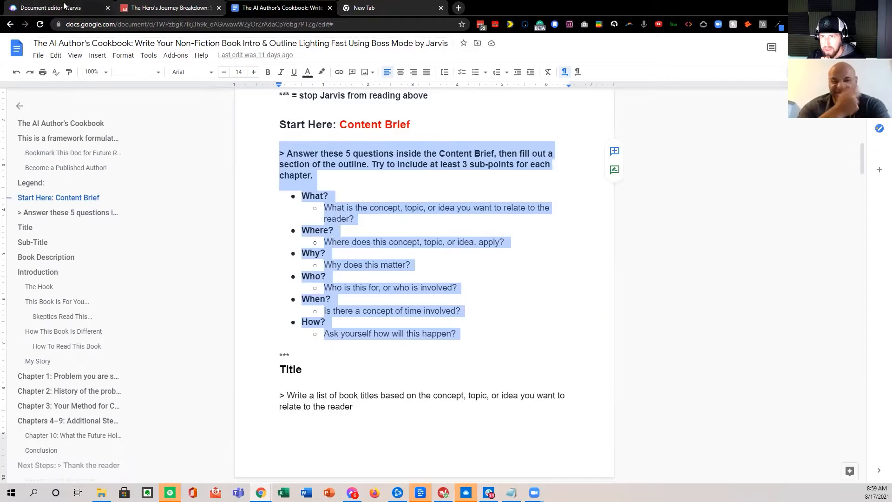
- Back in the Jarvis recipe document, merge each label from What? to When? with its question onto one line
key(ctrl+1)
click(335, 183)
key(BackSpace)
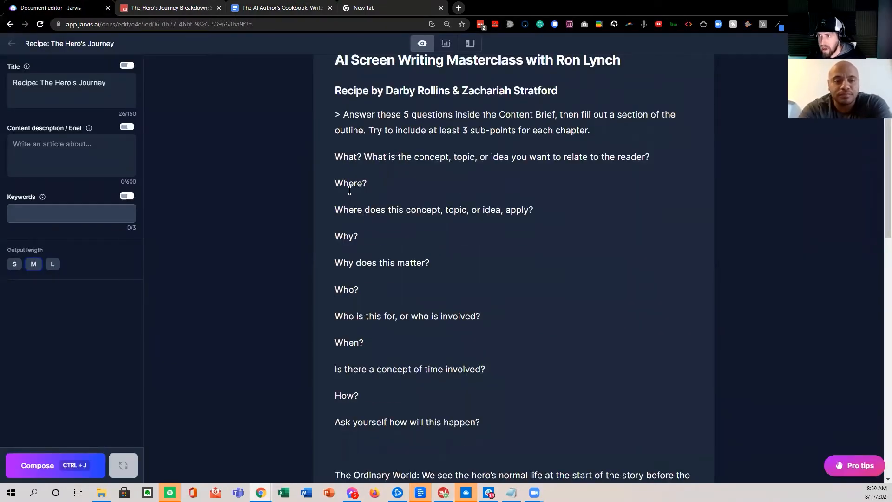
click(336, 210)
key(BackSpace)
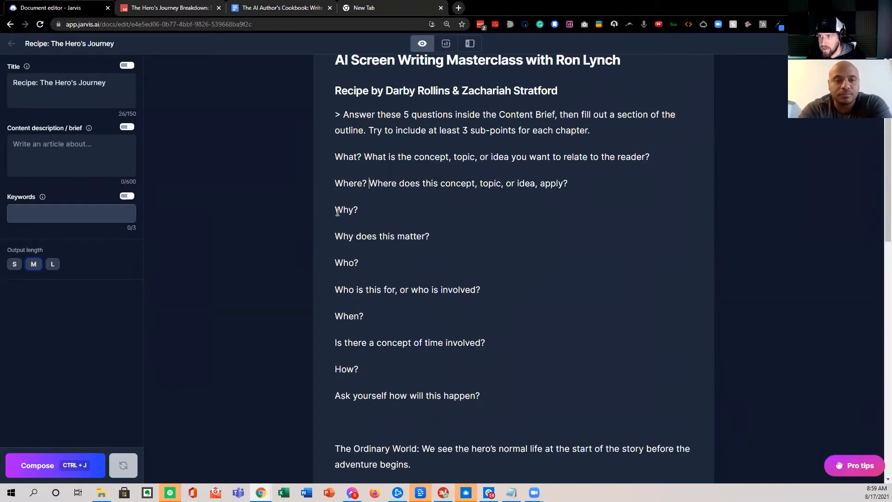
click(336, 236)
key(BackSpace)
click(334, 261)
key(BackSpace)
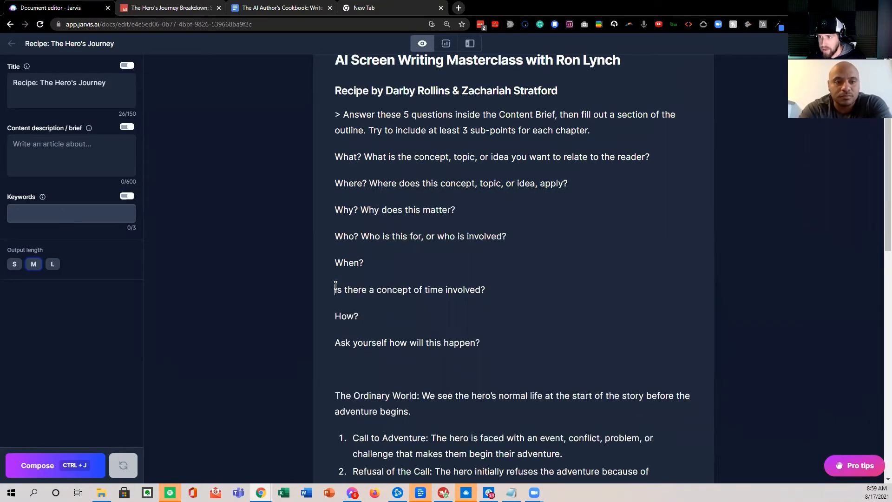
click(335, 289)
key(BackSpace)
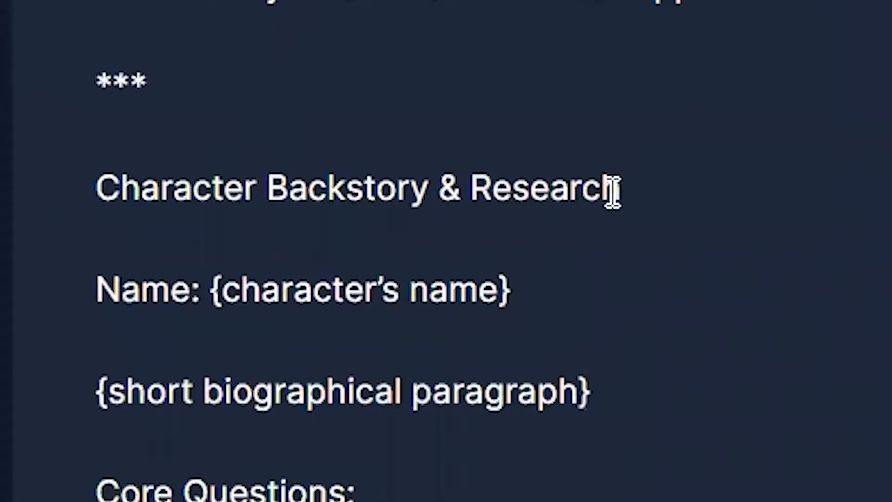
- Format the Character Backstory & Research line and the recipe credit line beneath it as headings
triple_click(611, 191)
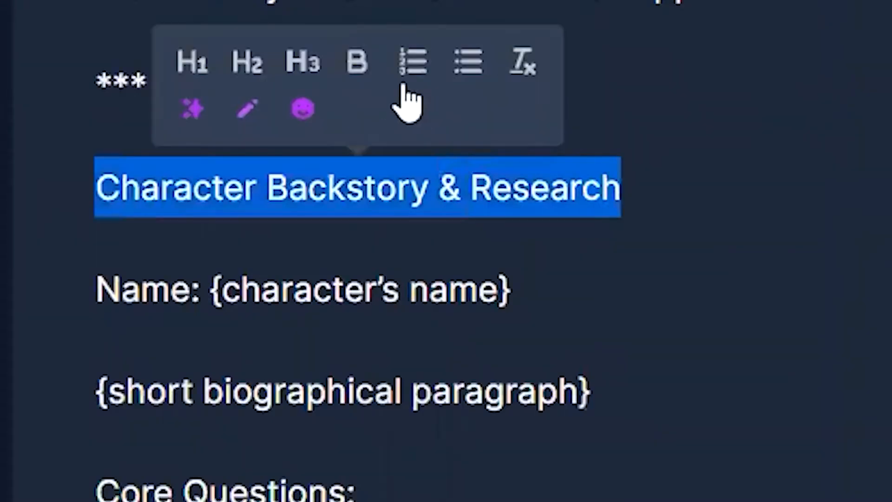
click(302, 65)
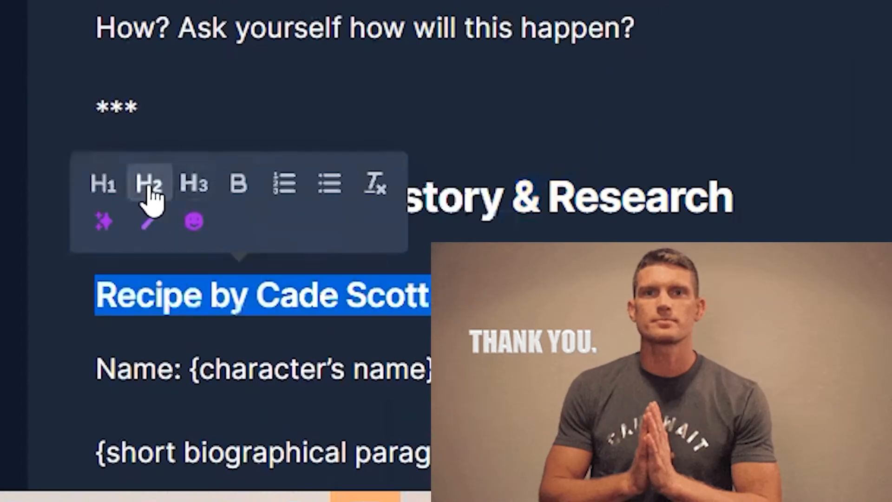
click(496, 305)
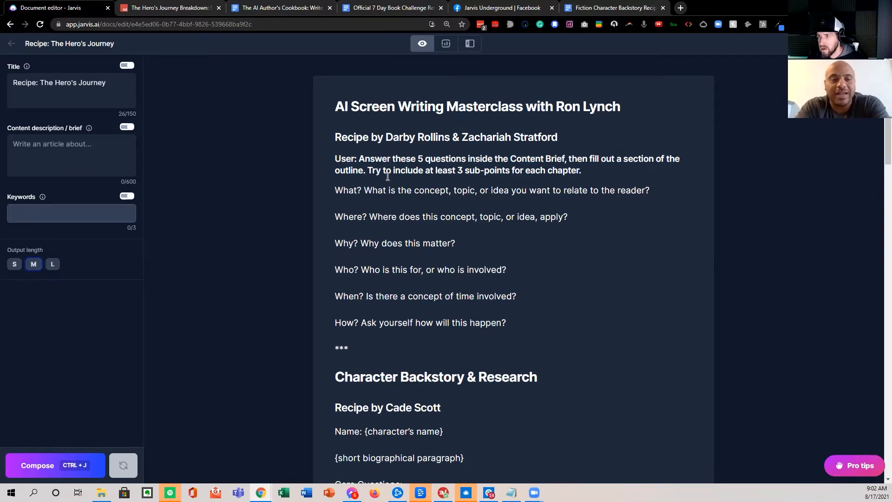
- Review the six content brief questions, from What? to How?, in the recipe document
scroll(388, 177, down, 1)
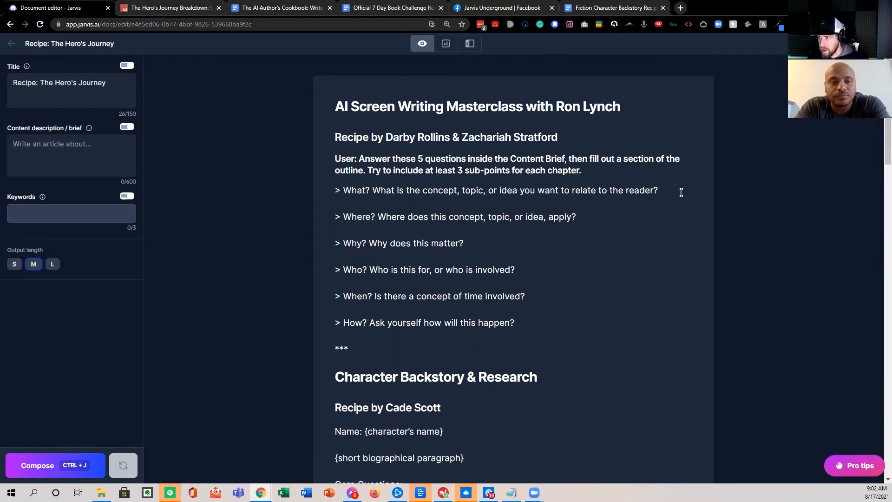
click(682, 191)
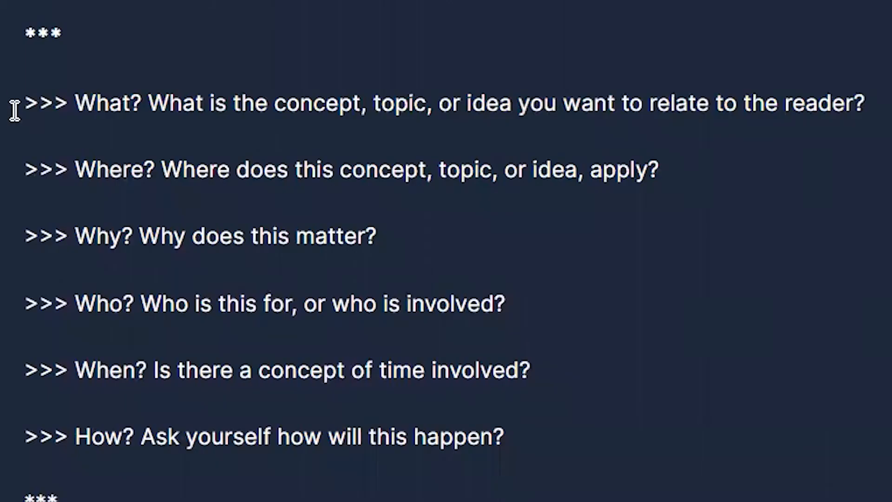
drag(319, 192, 546, 320)
click(587, 247)
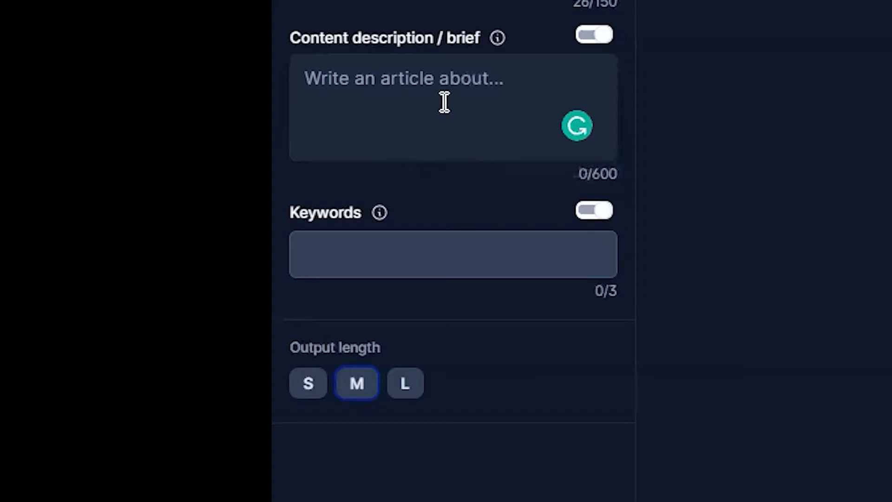
- Enter What?, Where?, Why? and Who? in the content description, separated by blank lines
click(444, 102)
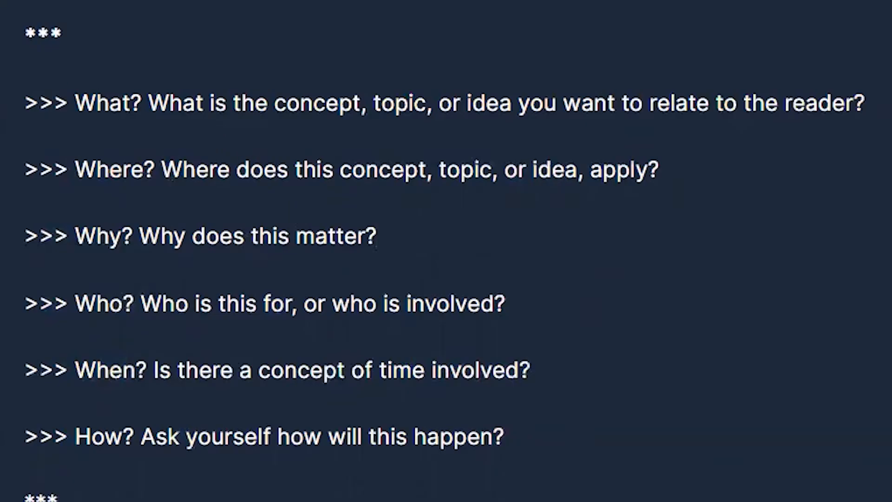
text(Wha)
text(t?)
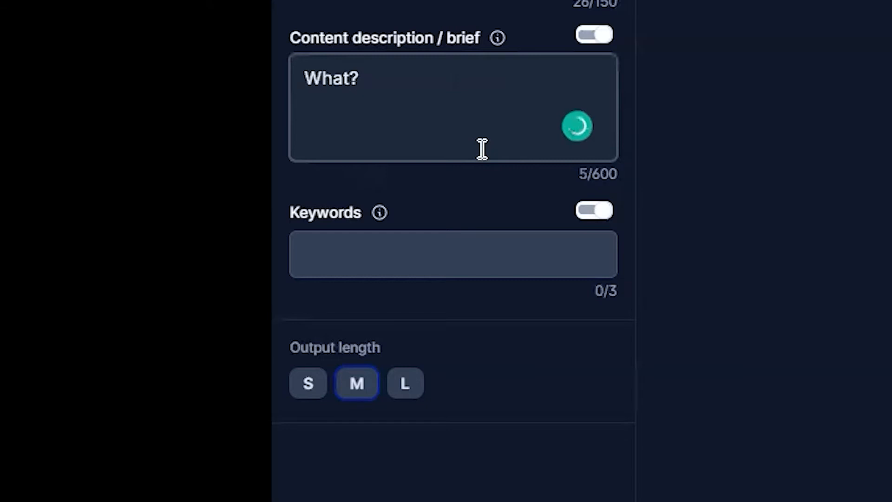
key(Return)
key(Return)
text(Where?)
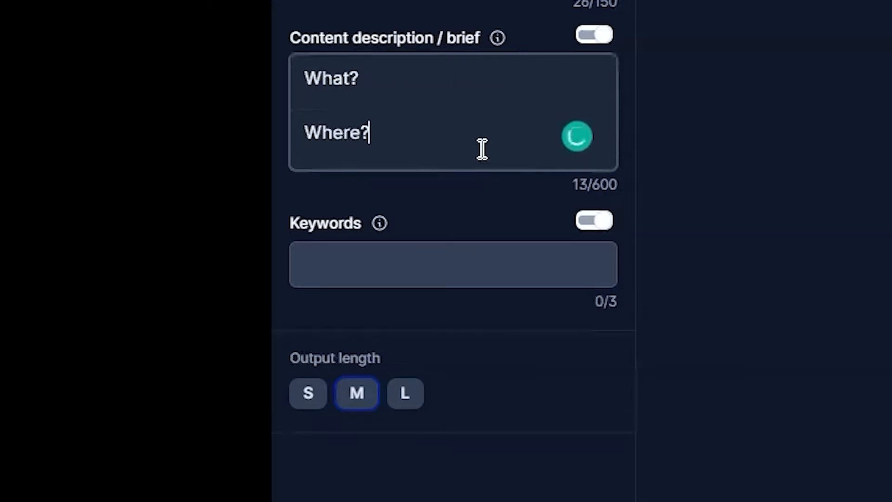
key(Return)
key(Return)
text(Why?)
key(Return)
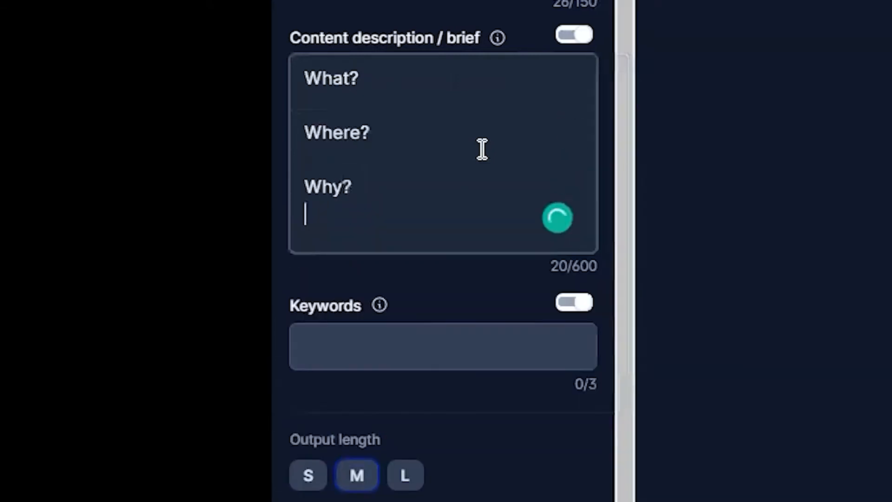
key(Return)
text(Who?)
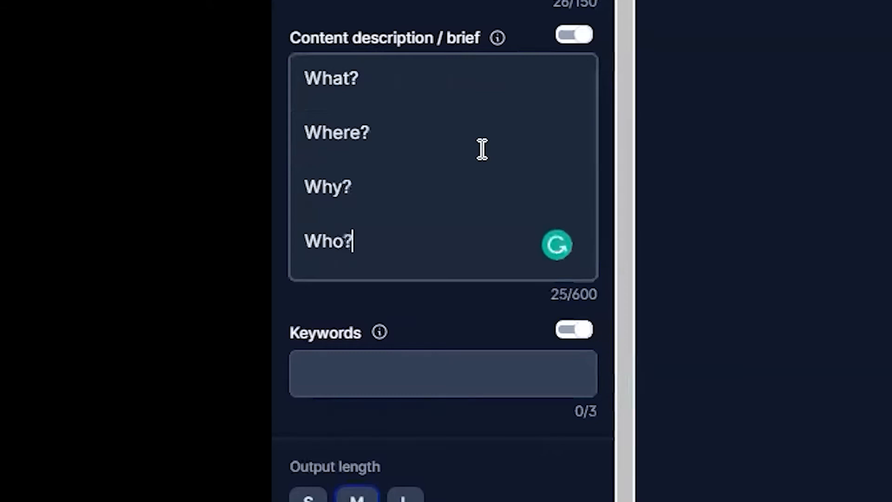
- Add When? and How? to the content description, each after a blank line
key(Return)
key(Return)
text(How)
key(BackSpace)
key(BackSpace)
key(BackSpace)
text(Whem)
key(BackSpace)
text(n?)
key(Return)
key(Return)
text(W)
key(BackSpace)
text(How?)
- Answer What? in the brief with "A young boy discovers named Chili discovers he is from a lineage of mystic swordmasters."
click(435, 79)
text(A young boy discovers)
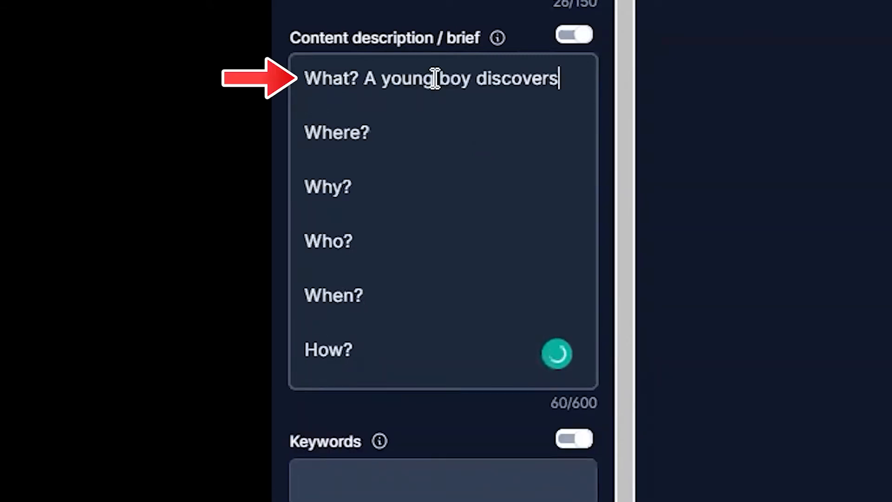
text( named Chili discovers)
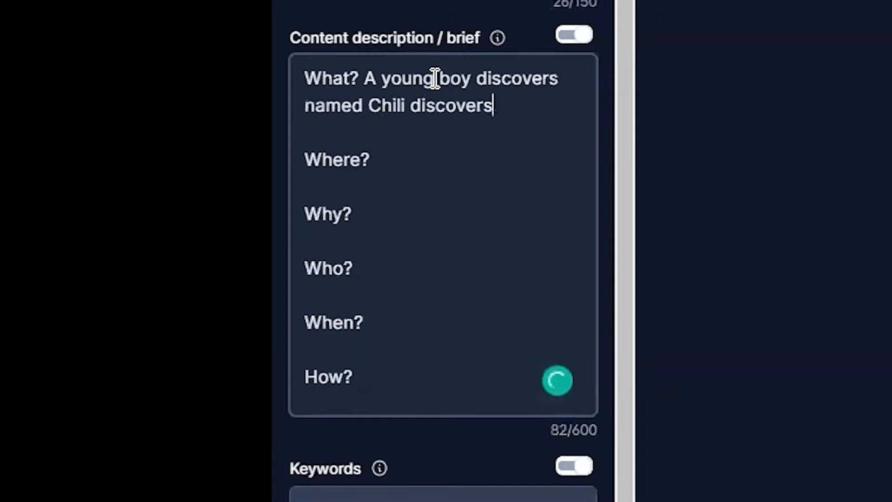
text( he i)
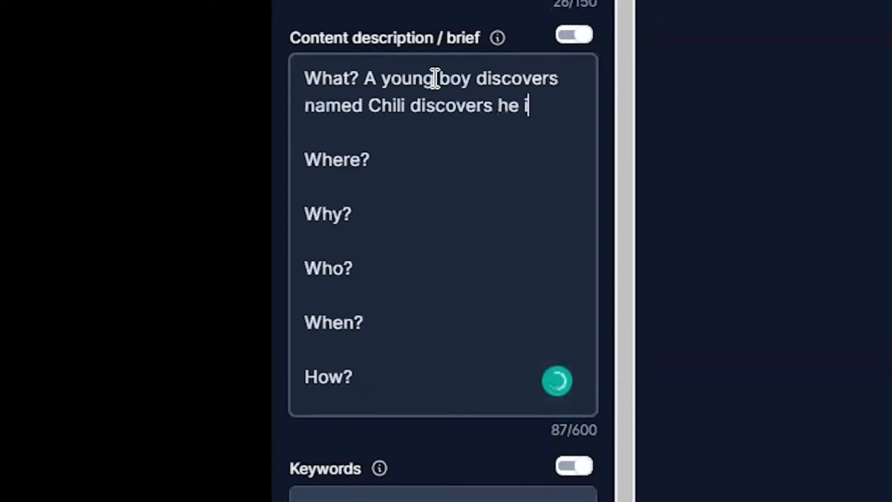
text(s from a lineage of p)
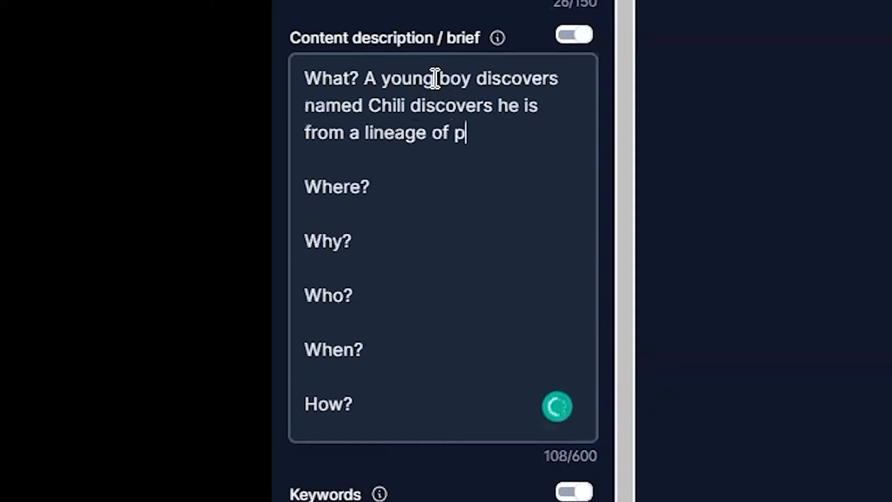
key(BackSpace)
text(mystic swordmasters.)
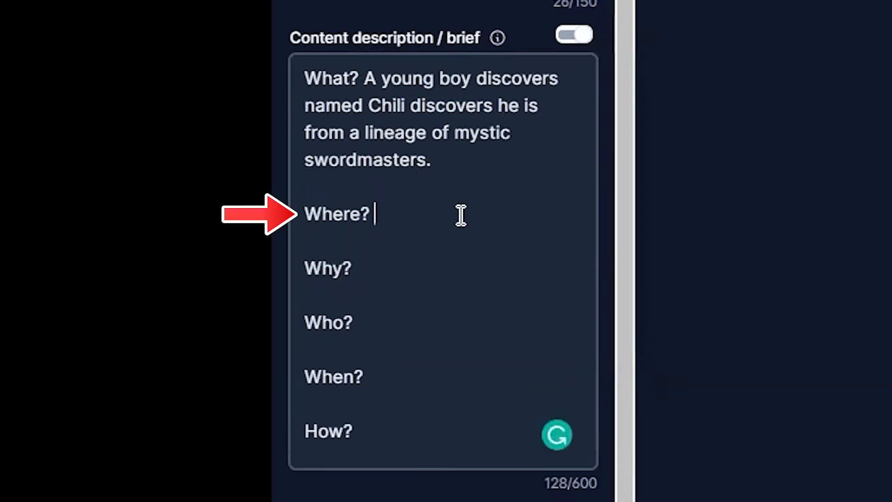
- Answer Where? in the brief with "Set in an alternate universe somewhere in the deep nebula of space."
click(461, 215)
text(Set in an a)
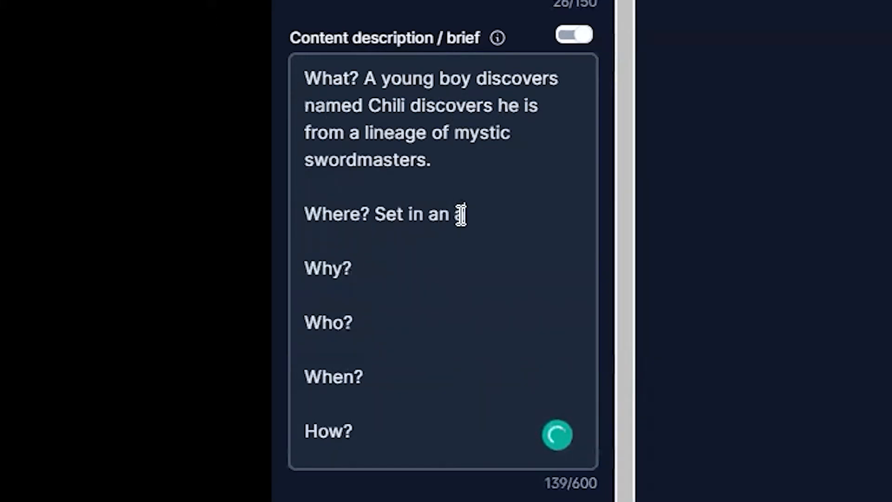
text(lternate universe)
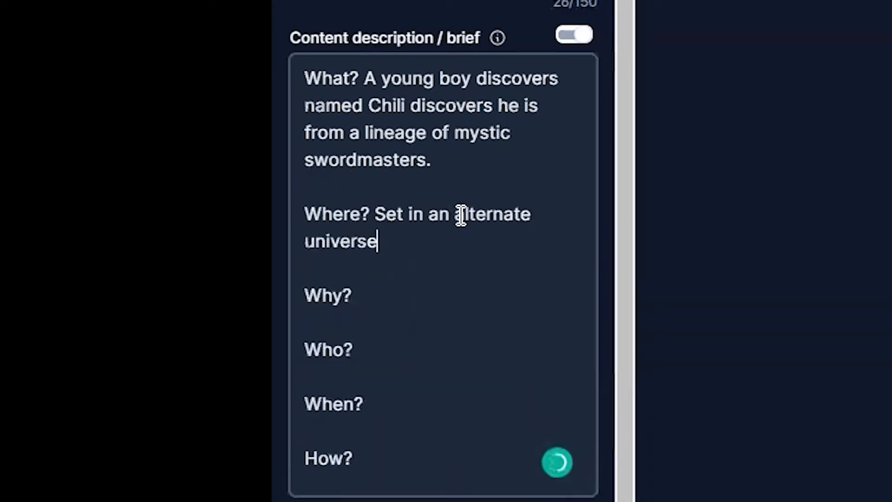
text( somewhere in the deep nebula of space.)
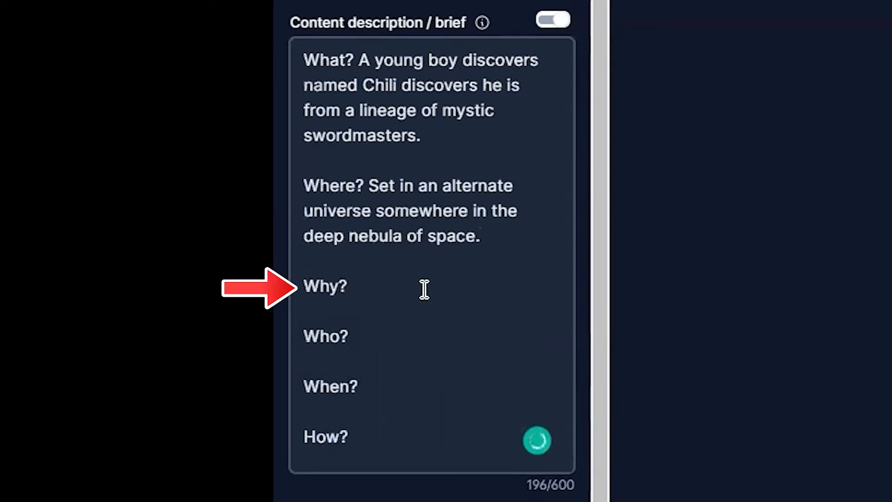
- Answer Why? in the brief with "A dark force is taking over planets run by a shadow government."
text(A dark)
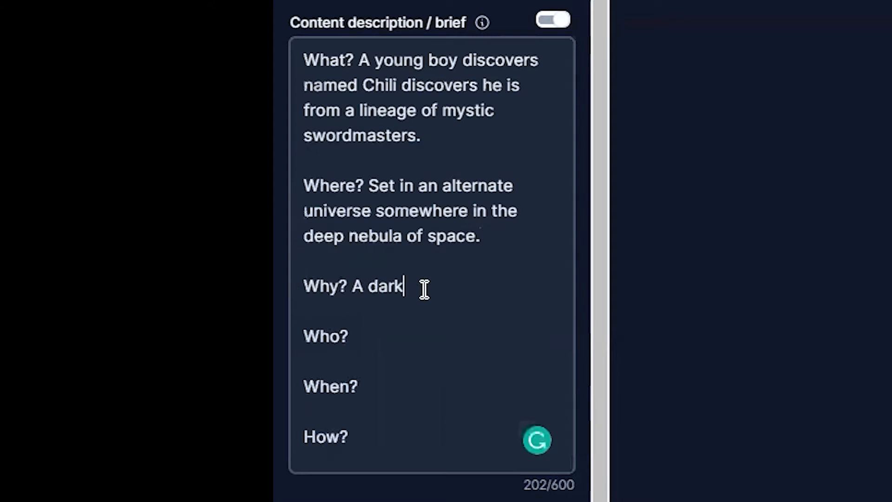
text( force is taking over planets)
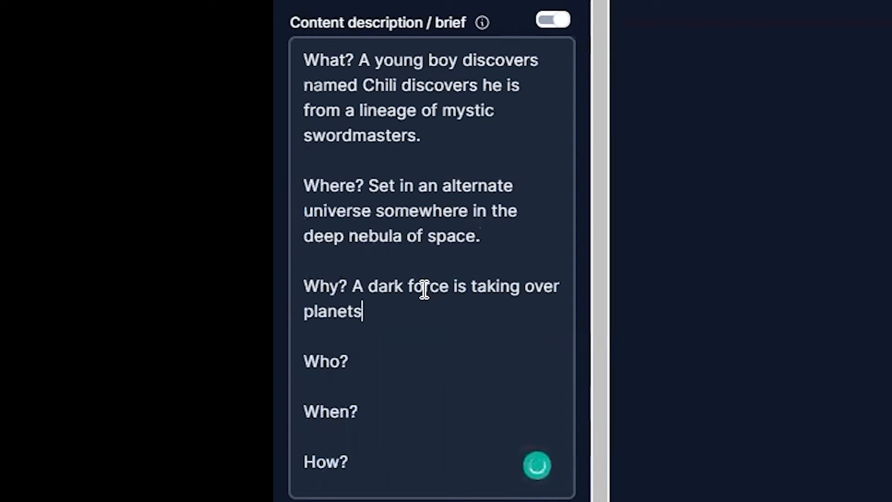
text( run by a shadow government.)
- Begin the Who? answer in the brief with "The decentralized resistance of space pirates have banded together to fight the"
click(409, 403)
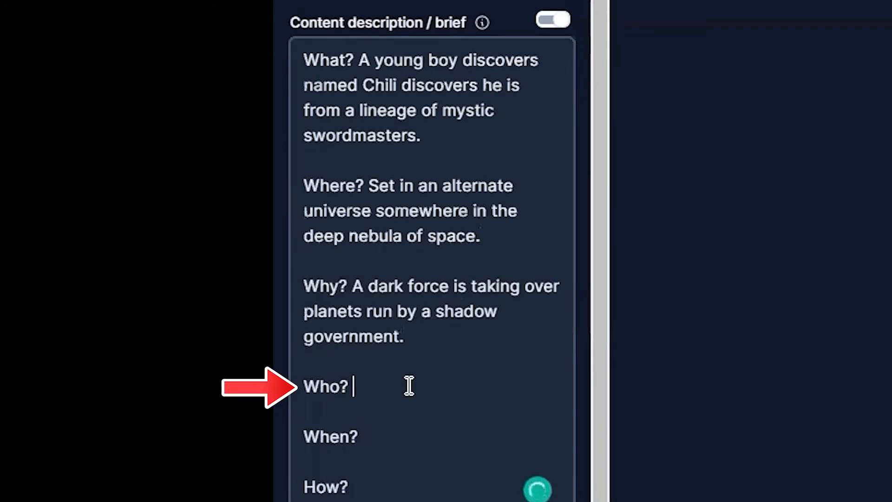
text(The decentralized resistance of space cowboys ha)
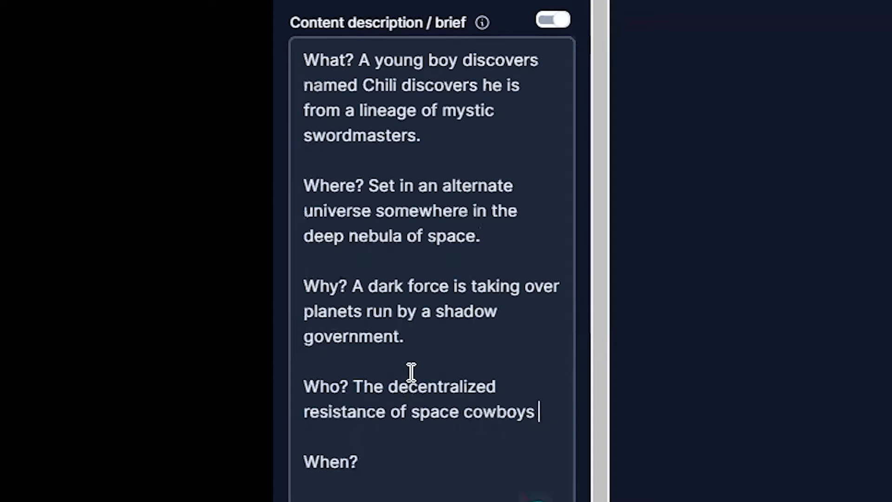
text(ve banded)
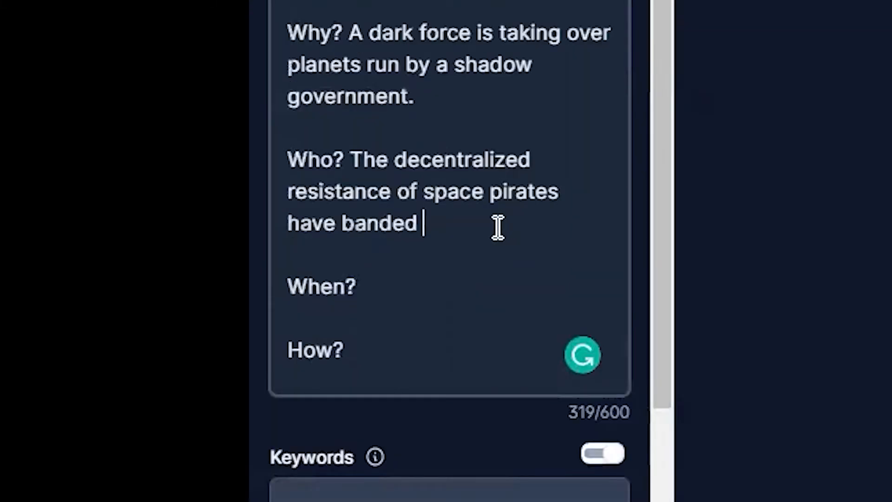
text(together to combat)
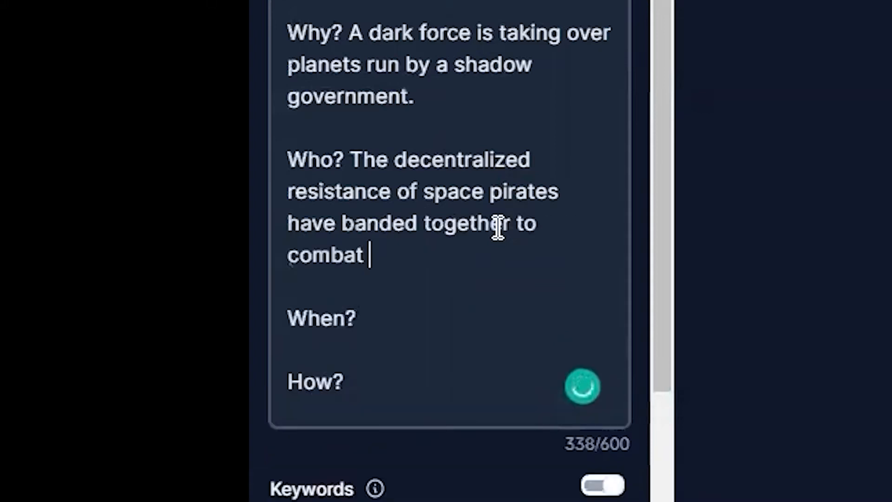
double_click(317, 255)
text(fight the )
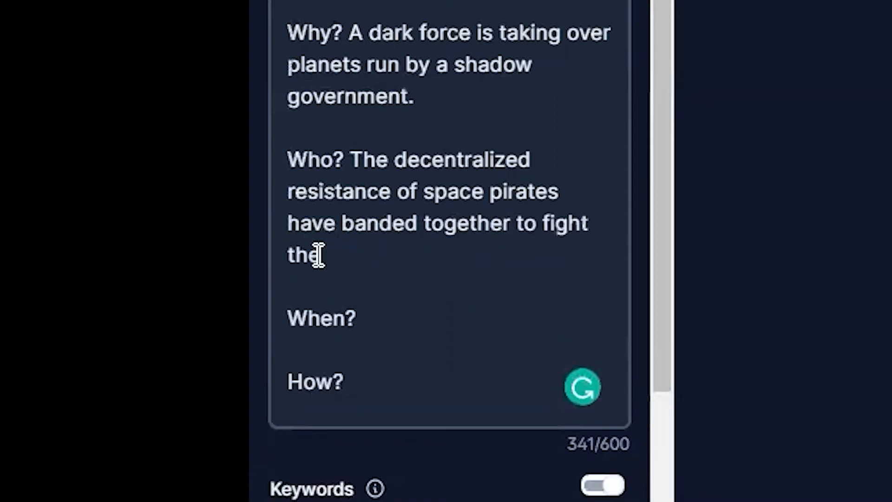
text(Great Mystic:)
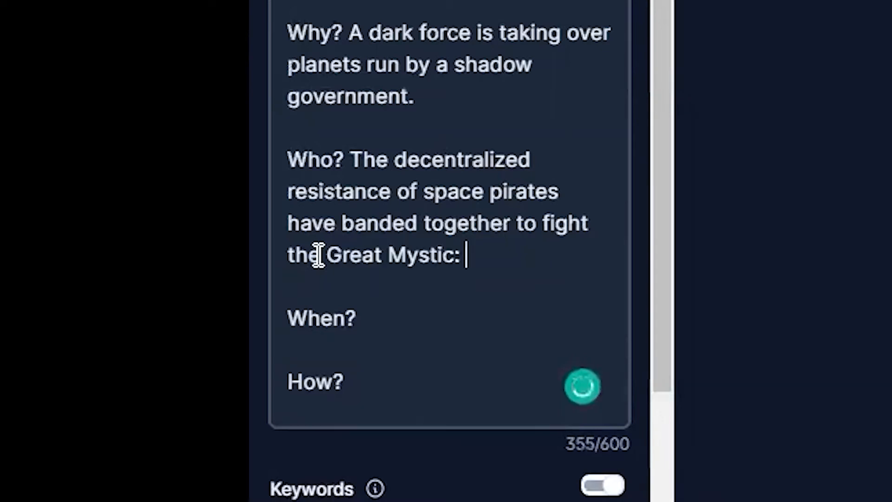
key(BackSpace)
key(BackSpace)
key(BackSpace)
key(BackSpace)
key(BackSpace)
key(BackSpace)
key(BackSpace)
key(BackSpace)
key(BackSpace)
key(BackSpace)
key(BackSpace)
key(BackSpace)
key(BackSpace)
key(BackSpace)
- Complete the Who? answer with "evil swordmaster leading the Shadow Government."
text(evil swordmaster )
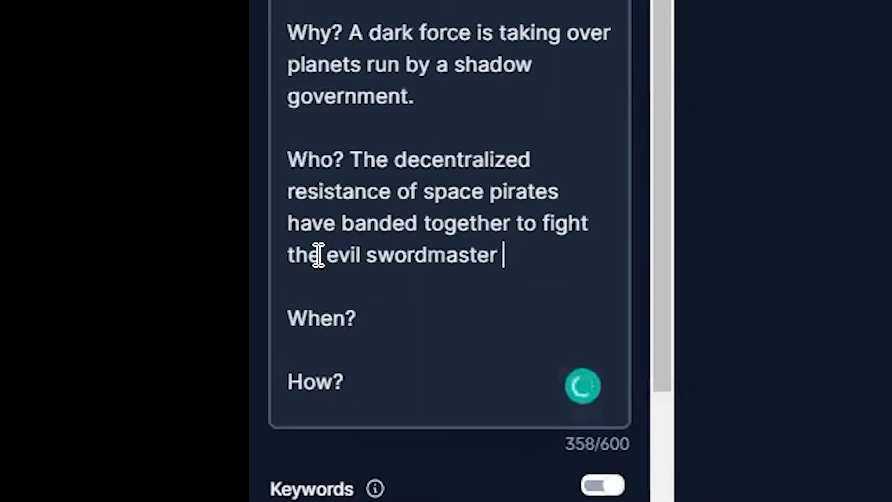
text( leading the Shadow Government.)
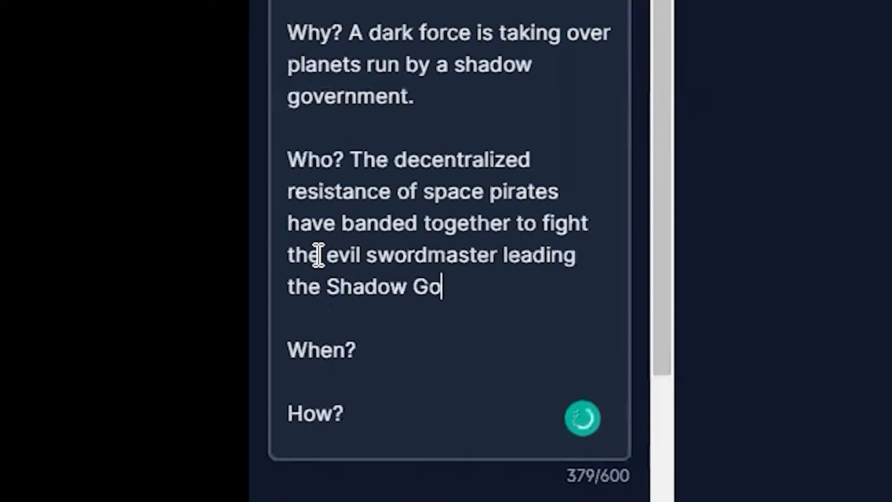
- Answer When? in the brief with "10,000 years in the future."
click(409, 224)
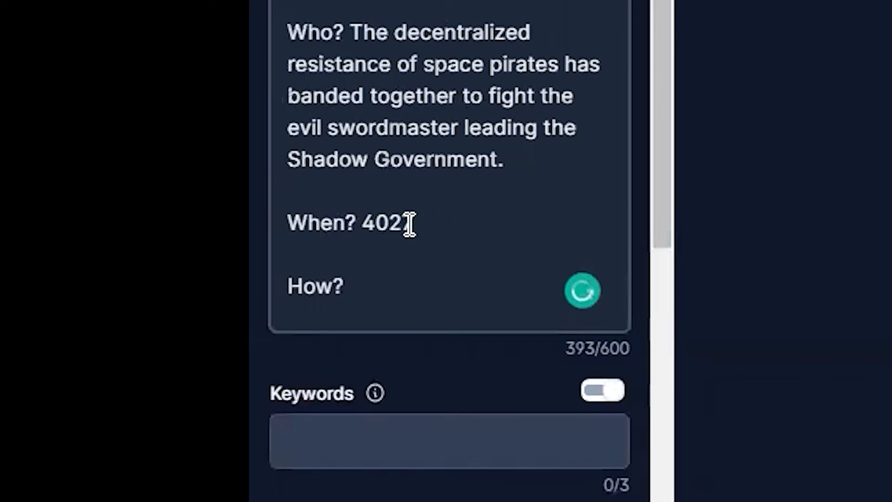
key(BackSpace)
key(BackSpace)
key(BackSpace)
key(BackSpace)
text(1)
text(0,000 )
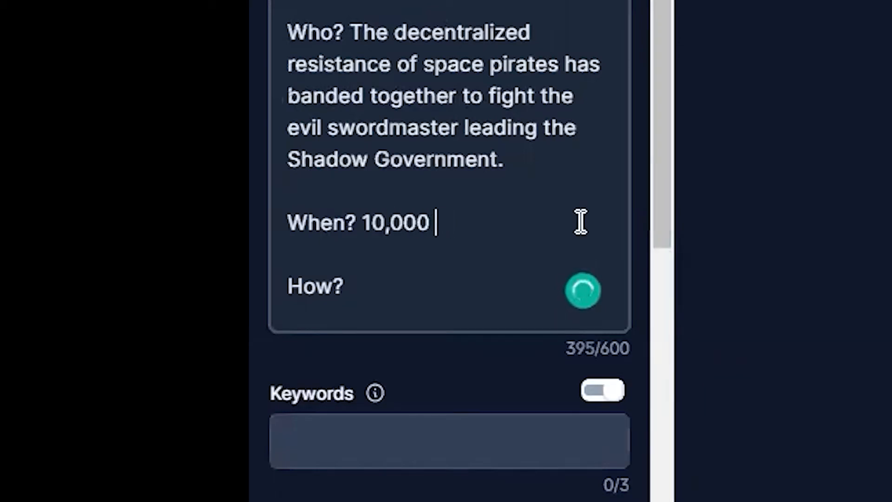
text(years in the future)
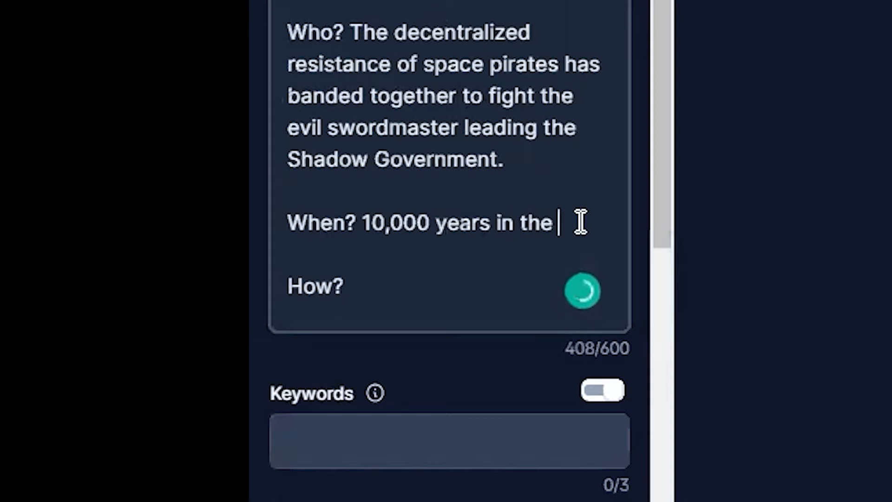
text(.)
- Begin the How? answer with "They need to destroy the core Dark Power of the Shadow Government, which is a giant world-eating machine."
click(424, 319)
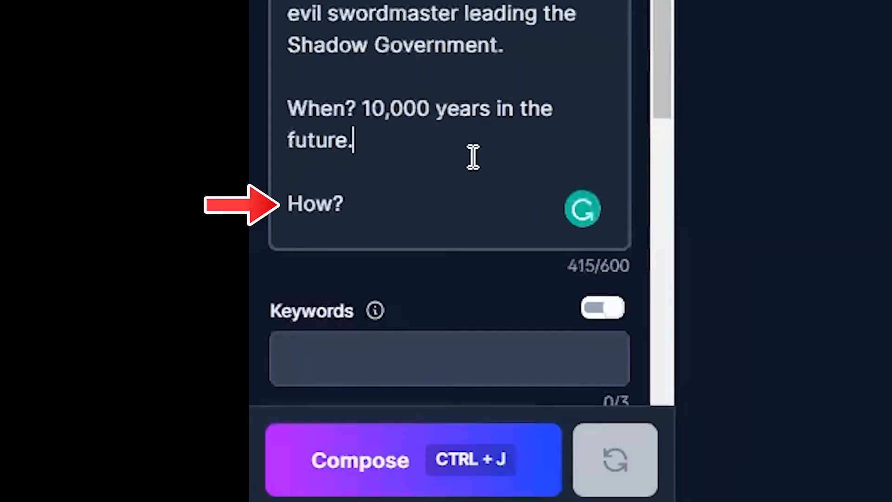
text(The)
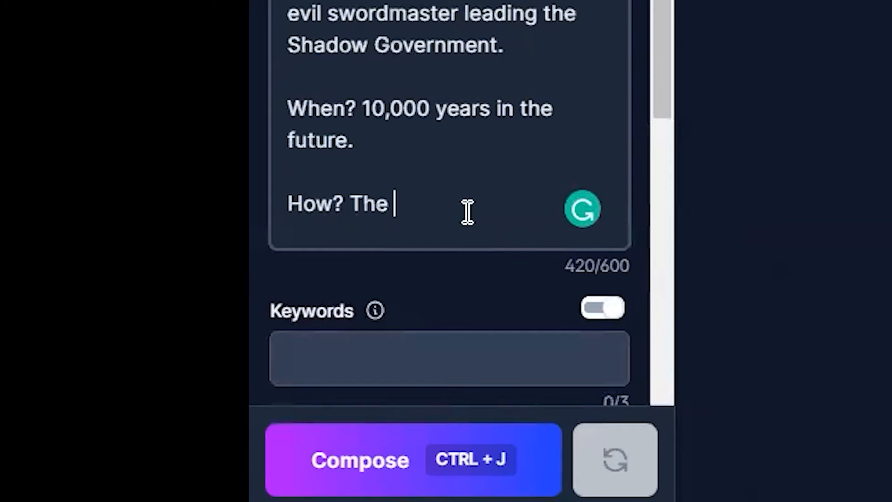
key(BackSpace)
text(y)
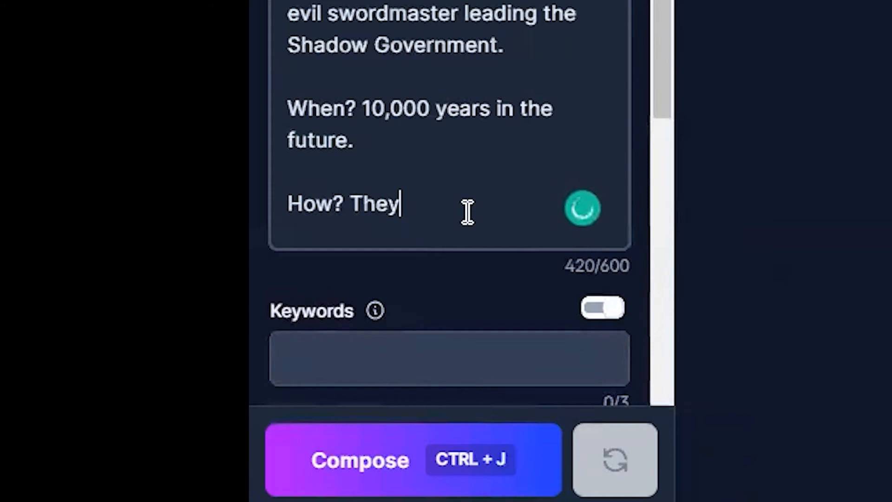
text( need to destroy the )
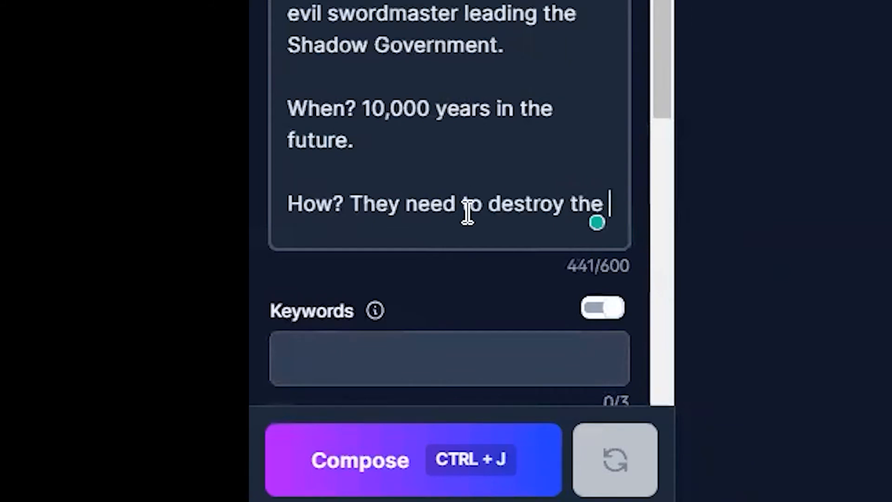
text(core Dark P)
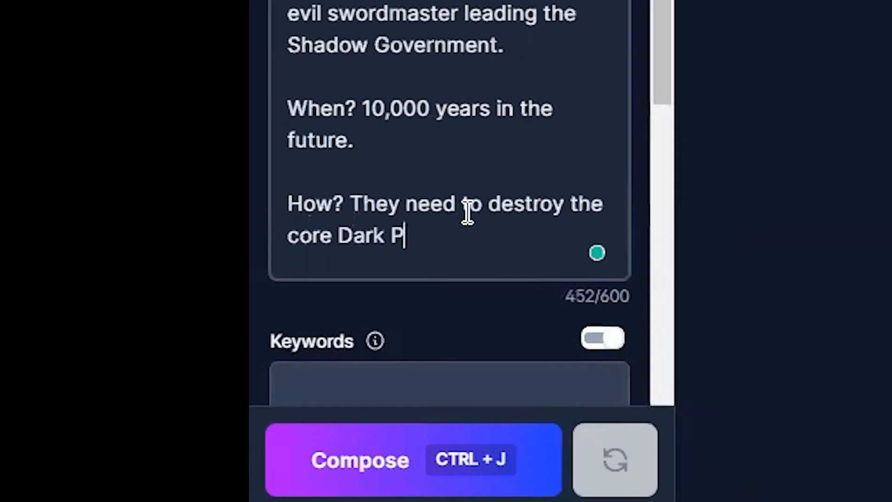
text(ower of the Shadow Government, which is )
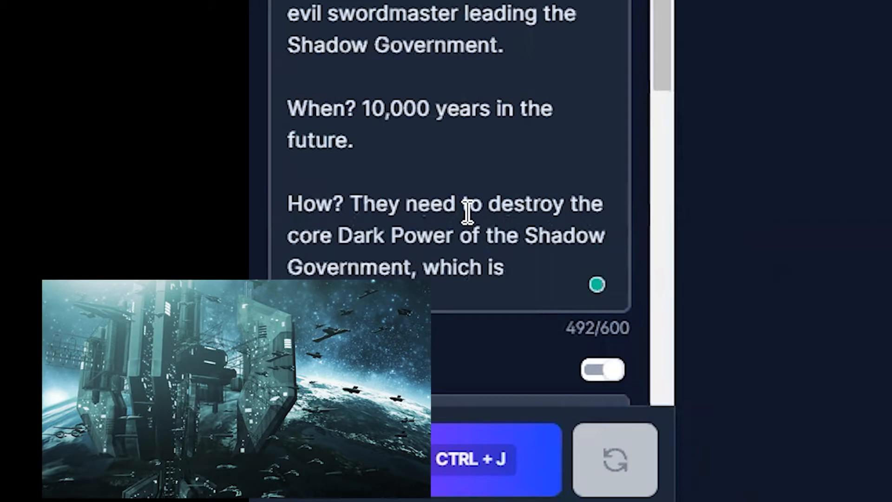
text(a giant world-eating )
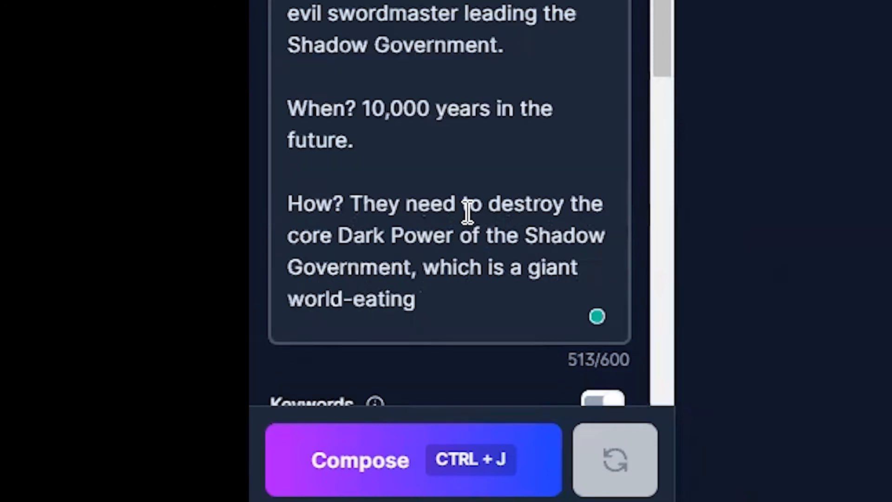
text(machine. They plan)
- End the How? answer with "They must find the secret power of the legendary swordmasters to stop them."
key(BackSpace)
key(BackSpace)
key(BackSpace)
key(BackSpace)
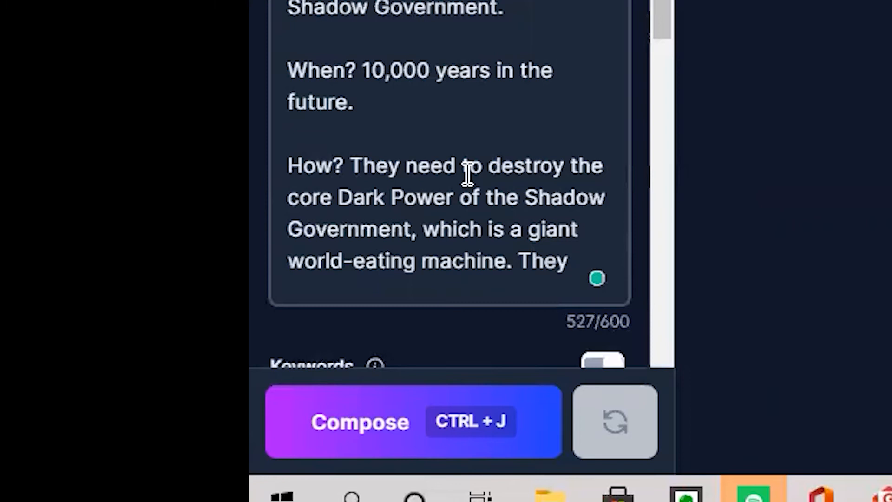
text(must find the secret s)
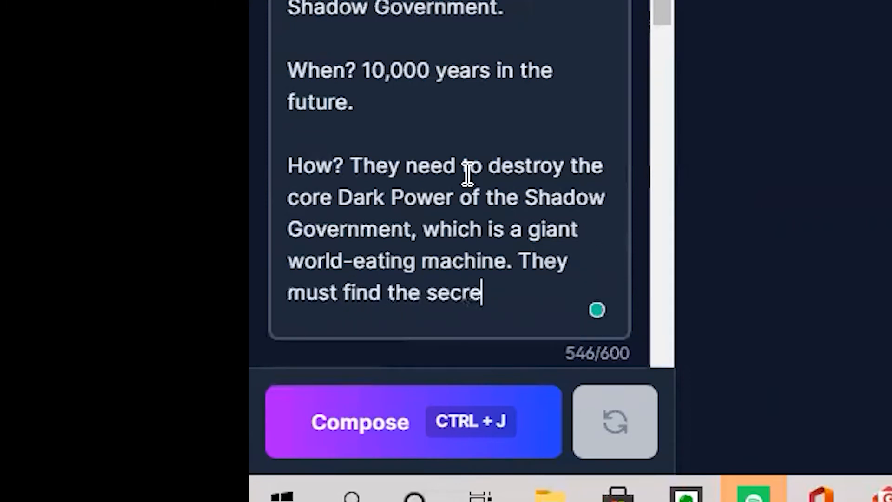
text(pace)
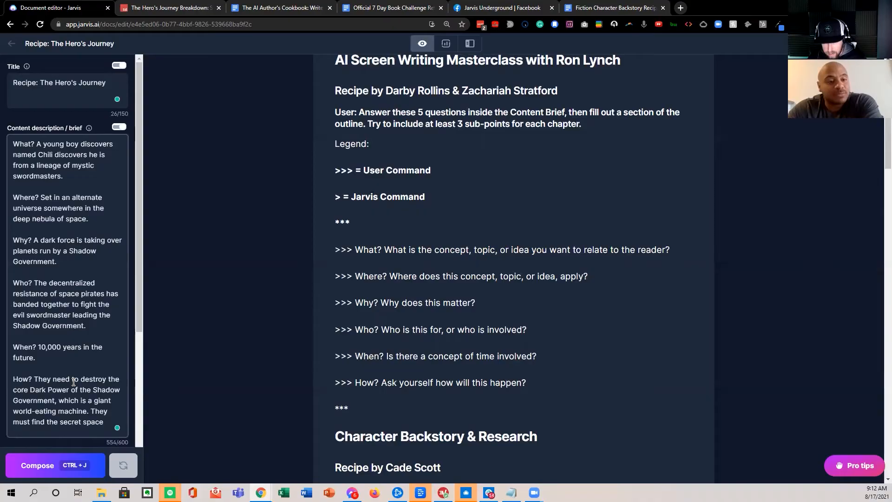
key(BackSpace)
key(BackSpace)
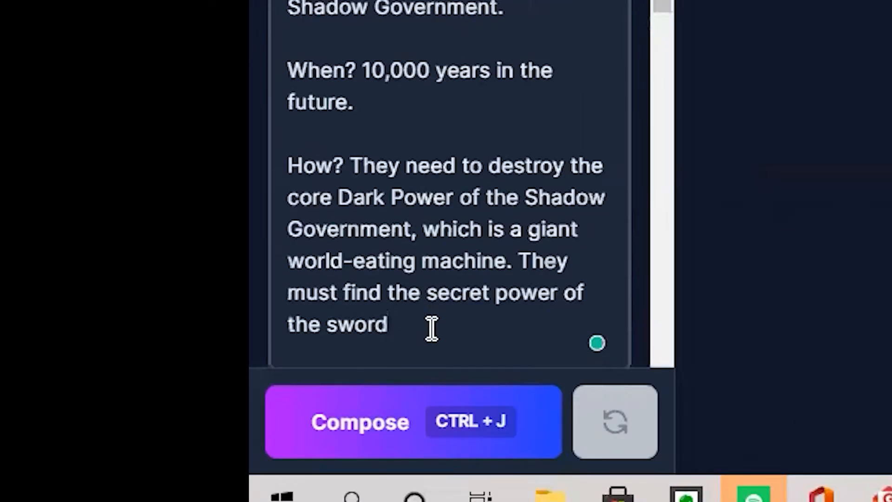
text(mas)
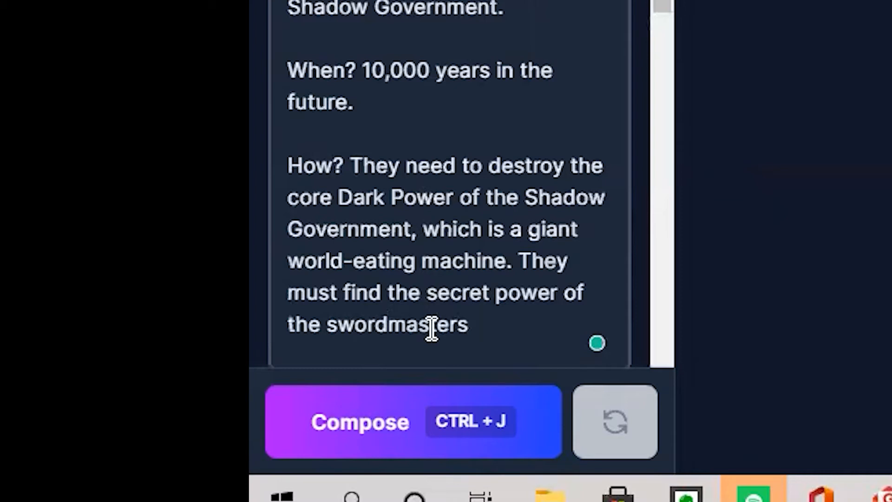
text(ters)
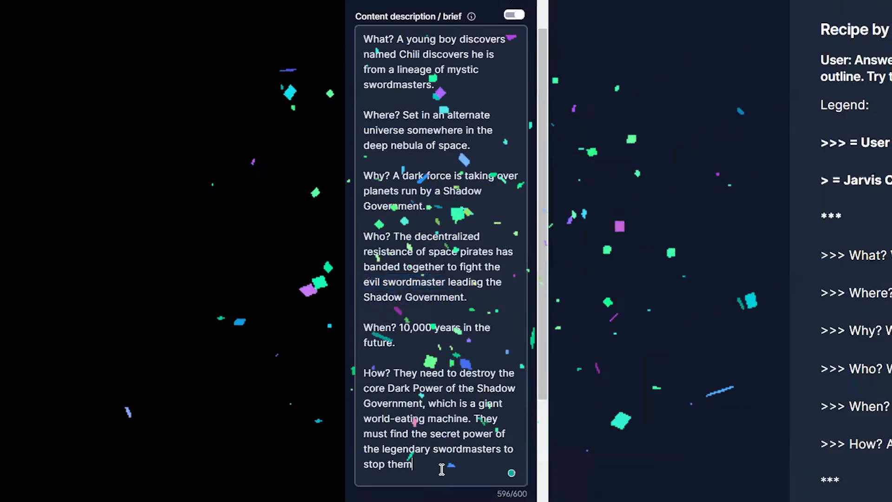
text(.)
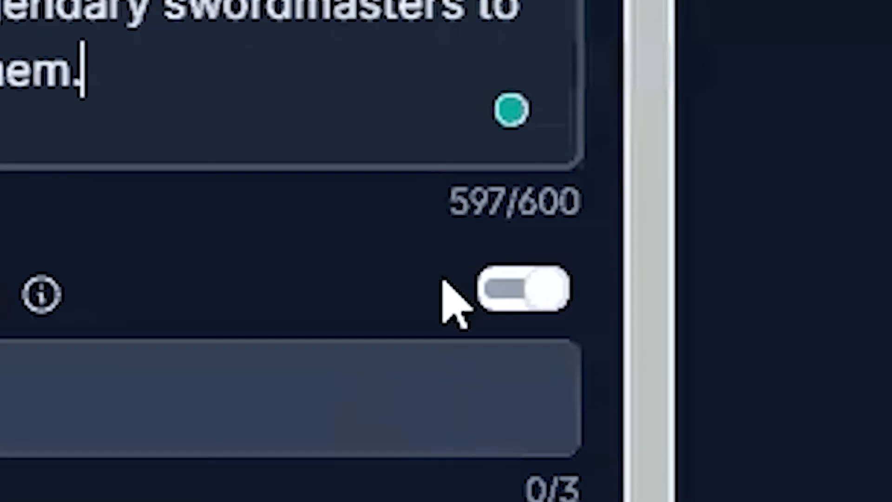
- Replace the {character's name} placeholder on the Name line of Character Backstory & Research with "Chili"
drag(458, 196, 607, 215)
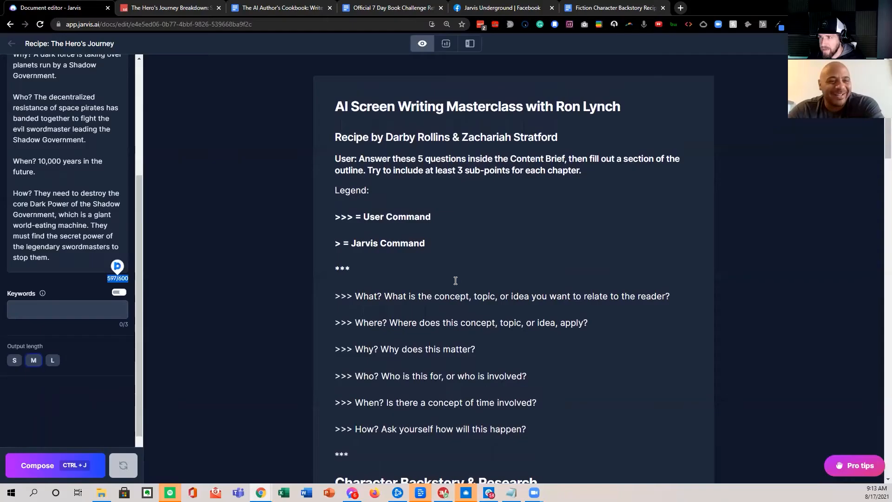
scroll(438, 274, down, 3)
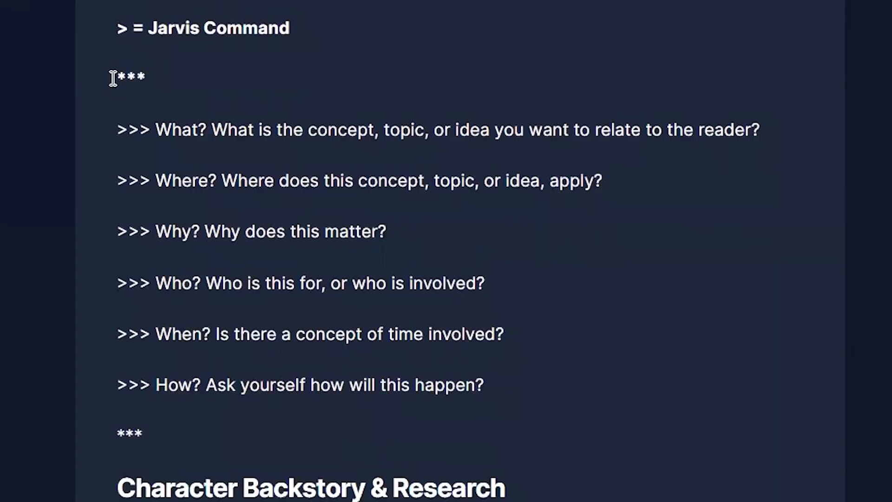
drag(332, 176, 499, 349)
scroll(496, 334, down, 2)
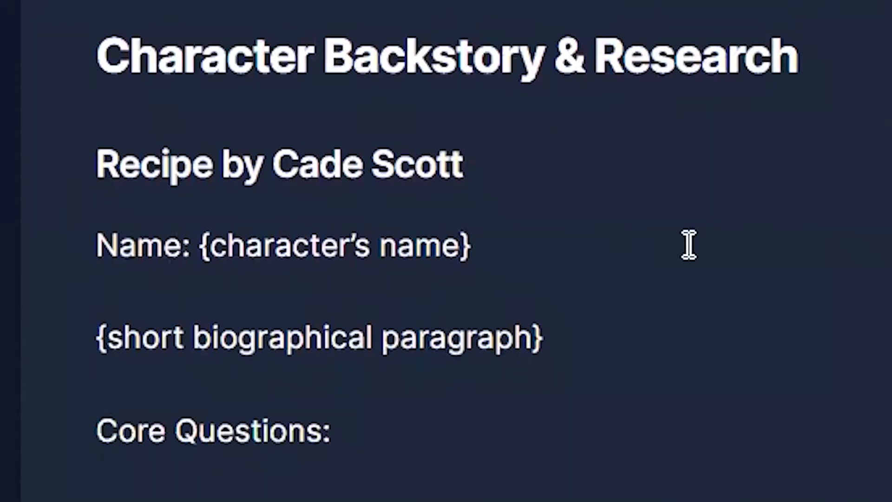
drag(458, 245, 199, 244)
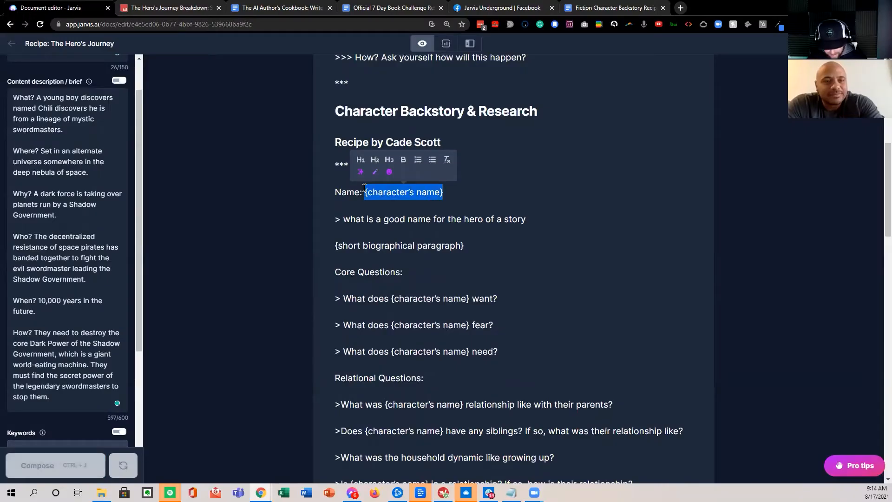
text(Chili)
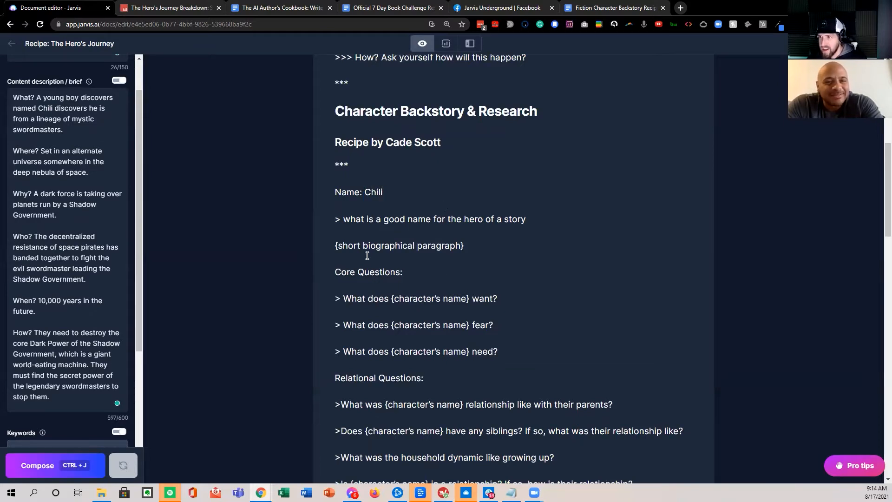
- Clear the {short biographical paragraph} placeholder above the Core Questions
drag(460, 247, 329, 245)
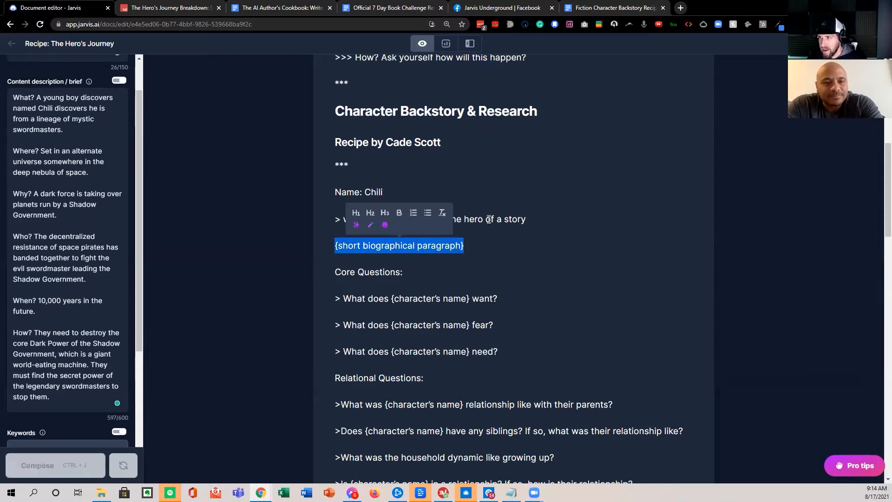
click(488, 245)
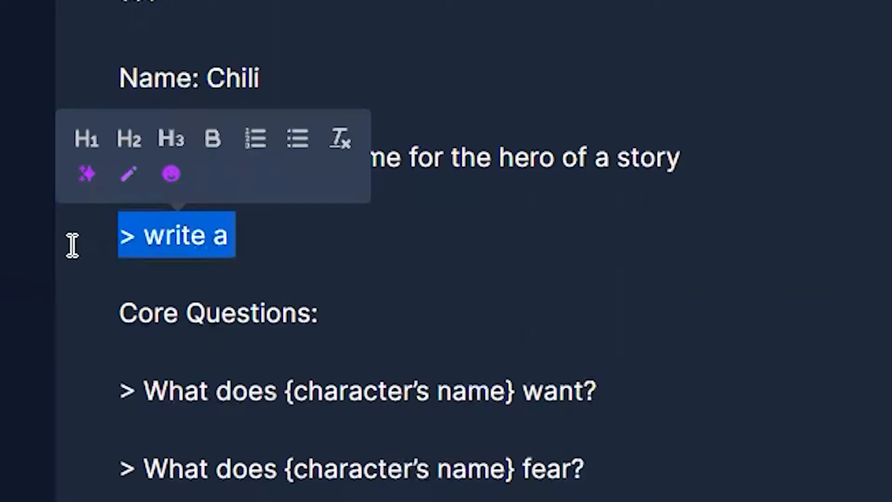
key(BackSpace)
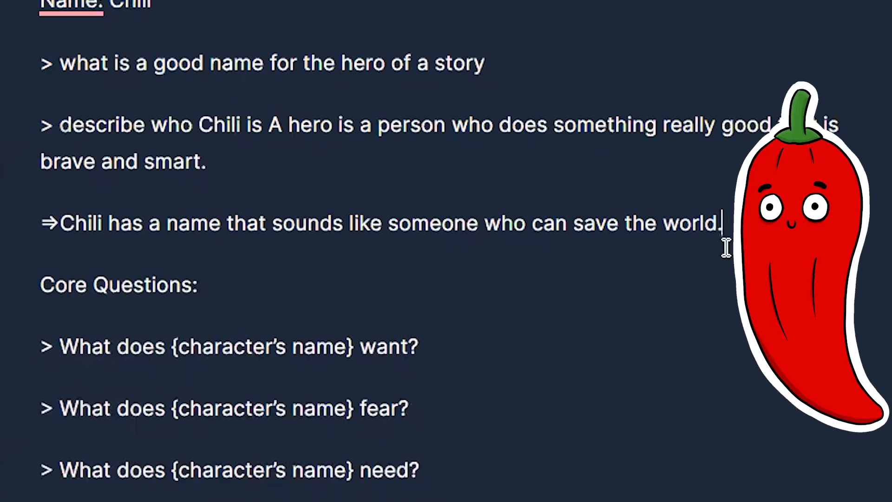
- Have Jarvis generate text describing who Chili is, what he looks like and how he will help the world
text(chili peppers are hot, which is cool and brave. chili is a)
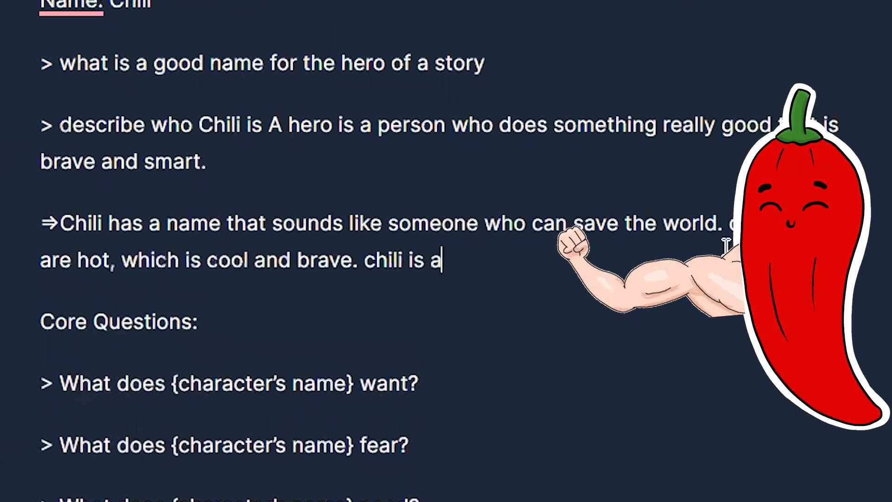
text( boy who tries to solve problems on his own.)
key(Return)
text(>describe what Chili looks like I have brown hair and my skin is tan because I carry around my ice sword all day long.)
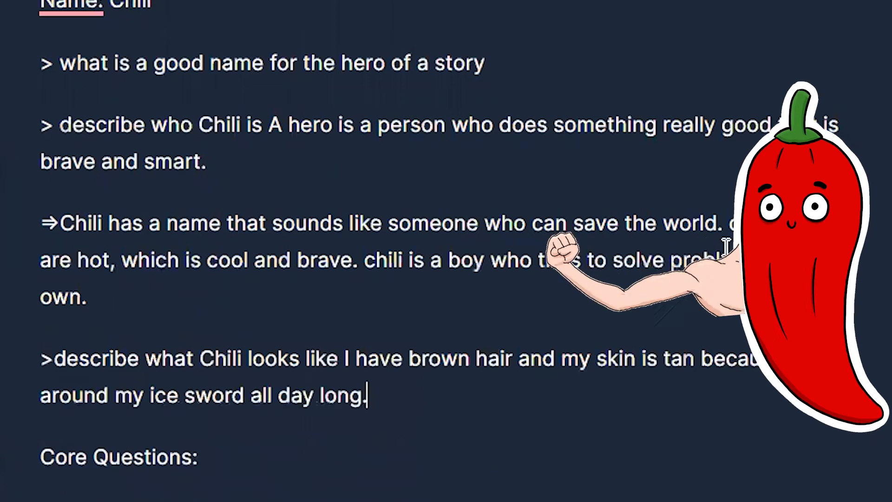
key(Return)
text(How are you going to help the world? When I grow up, I'm going)
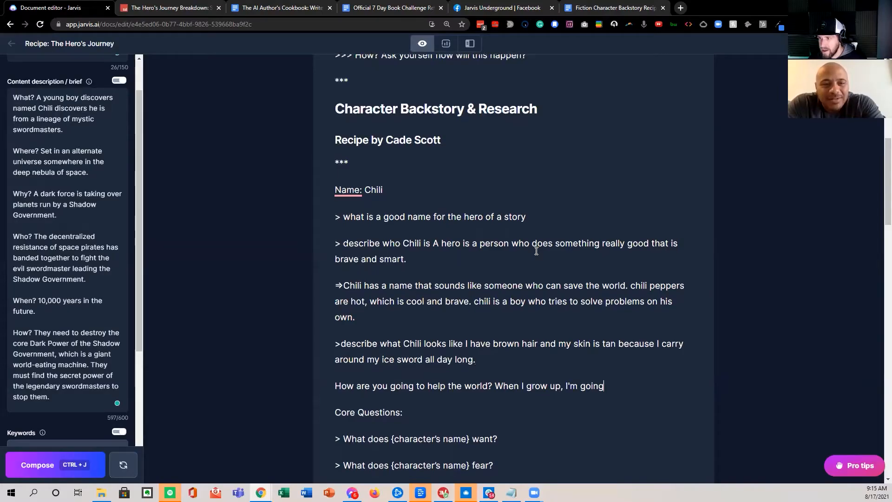
- Try extending the villain's name to "Obsidian the Evil" at the end of Chili's biography, and delete the addition
scroll(509, 137, down, 2)
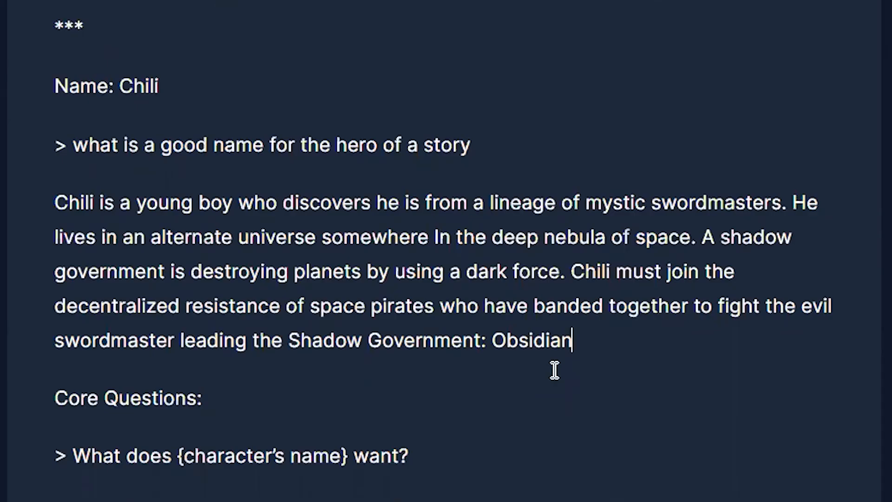
text(the)
text( Evil)
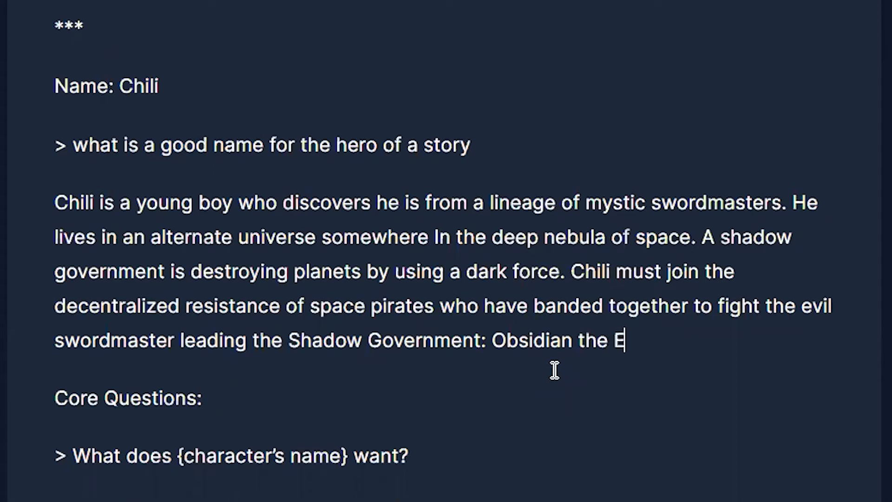
key(BackSpace)
key(BackSpace)
key(BackSpace)
key(BackSpace)
key(BackSpace)
key(BackSpace)
key(BackSpace)
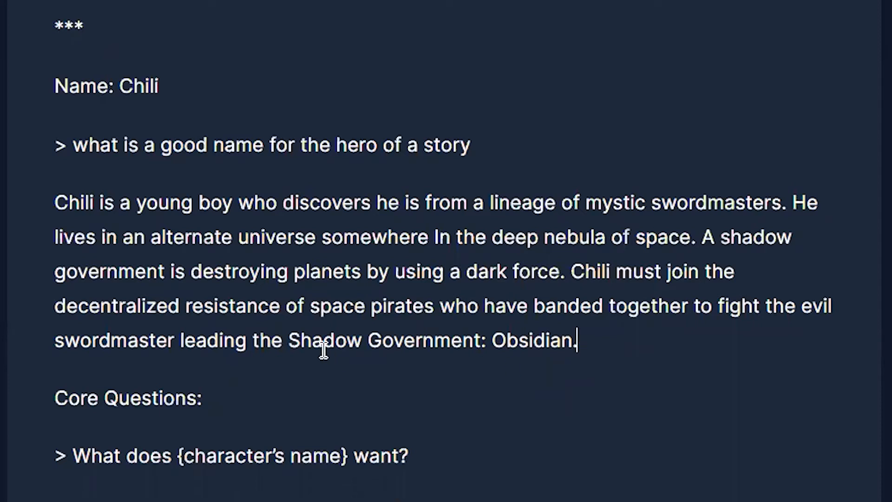
- Reword the end of the biography to "swordmaster Obsidian who leads the Shadow Government: 1NE."
click(182, 341)
text(Obsidian who)
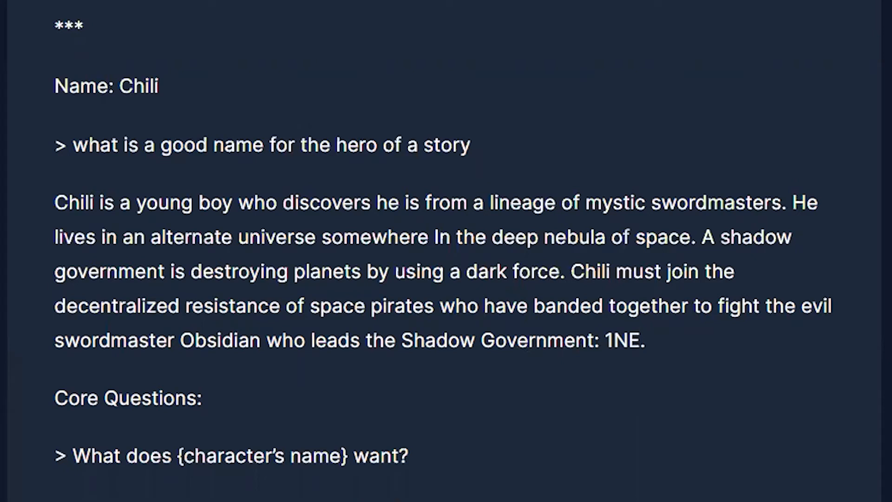
- Continue the biography with "Set 10,000 years in the future," and the brief's How? answer, reworded to start "the Resistance needs to destroy"
text(Set 10,000 years in the future.)
key(BackSpace)
text(,)
key(ctrl+v)
text(s)
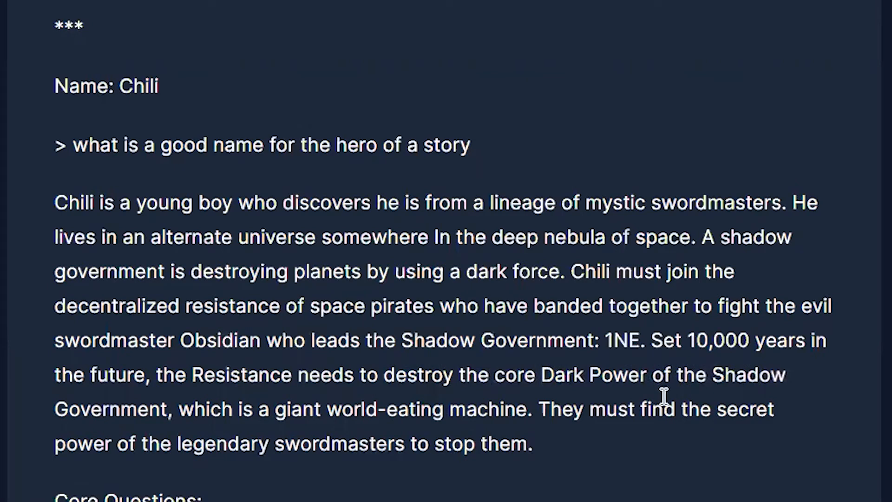
- In the biography's last sentence, change "They" to "Chili" and insert "inside him" after "secret power"
double_click(562, 409)
text(Chili)
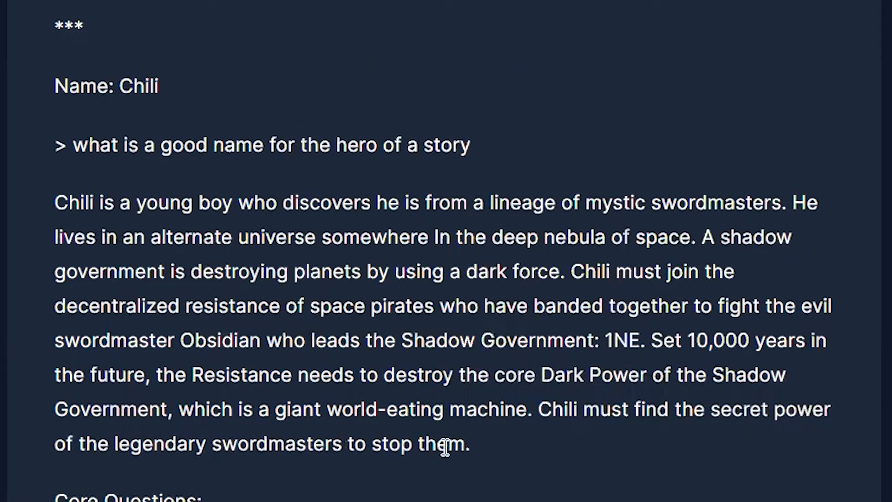
click(55, 444)
text(inside him)
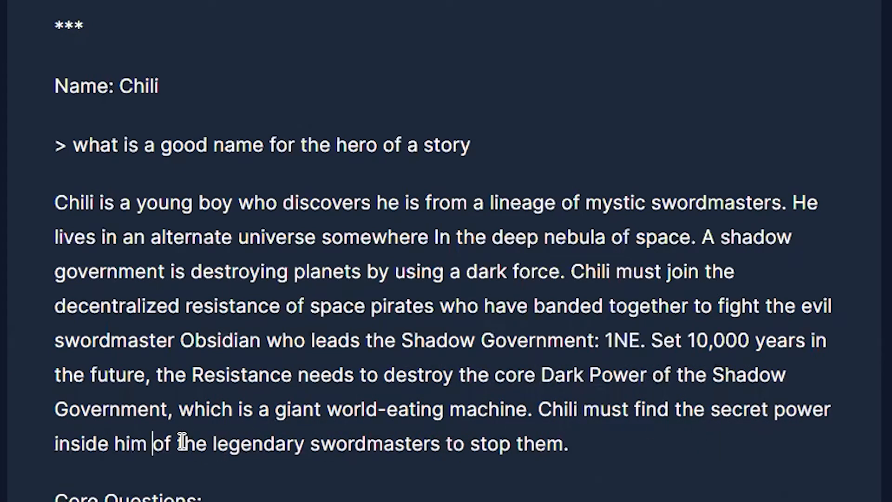
- Replace the biography's ending after "inside him" with "to find the Core Dark Power, destroy it, and save the universe."
drag(156, 443, 586, 453)
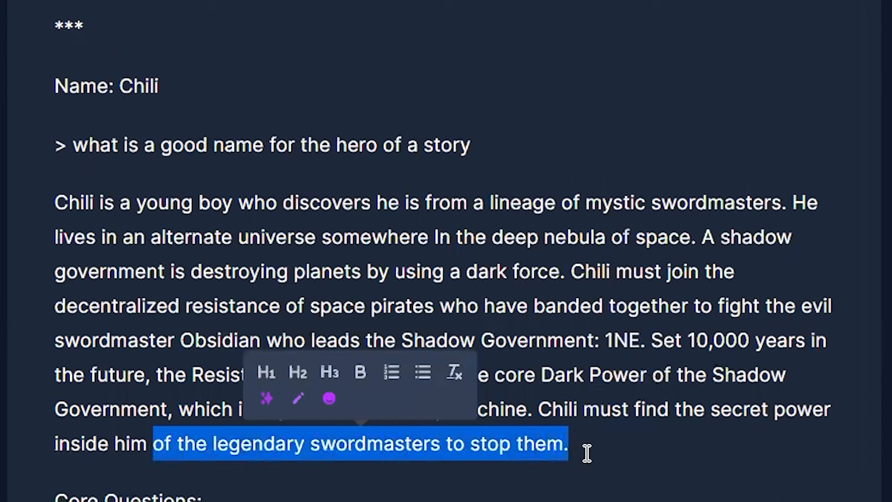
text(to find the core an)
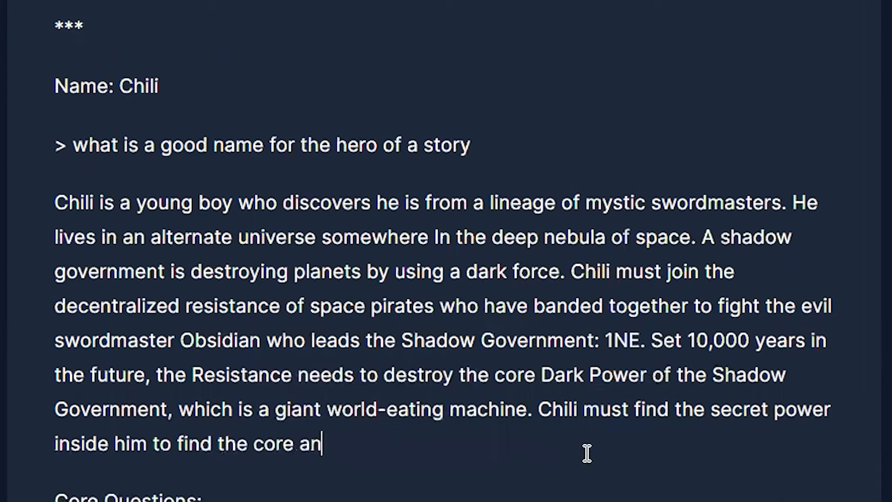
text(d save the univer)
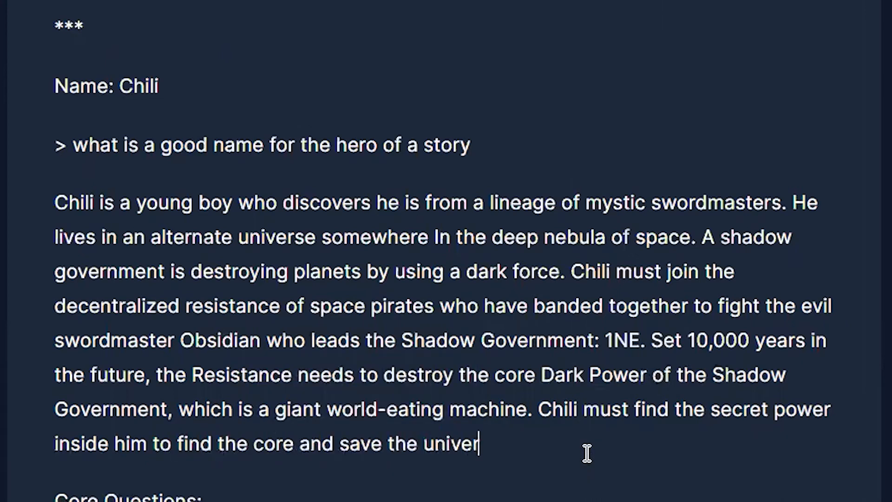
text(se.)
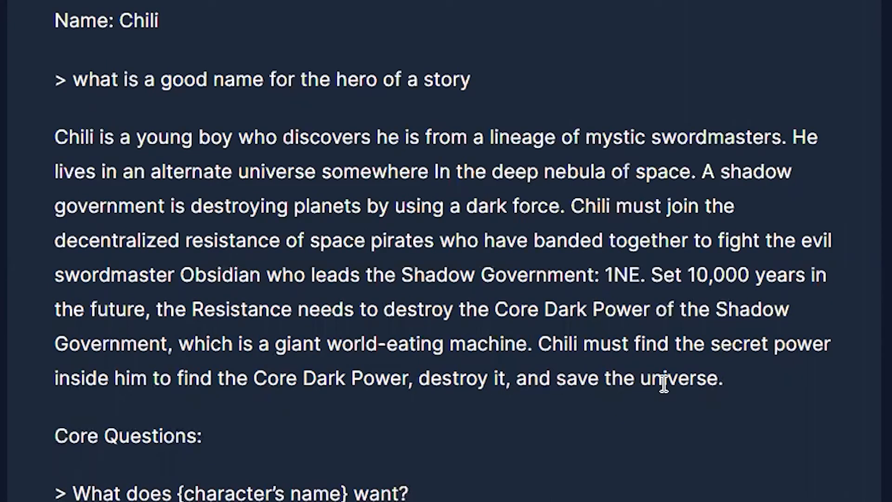
drag(799, 382, 54, 140)
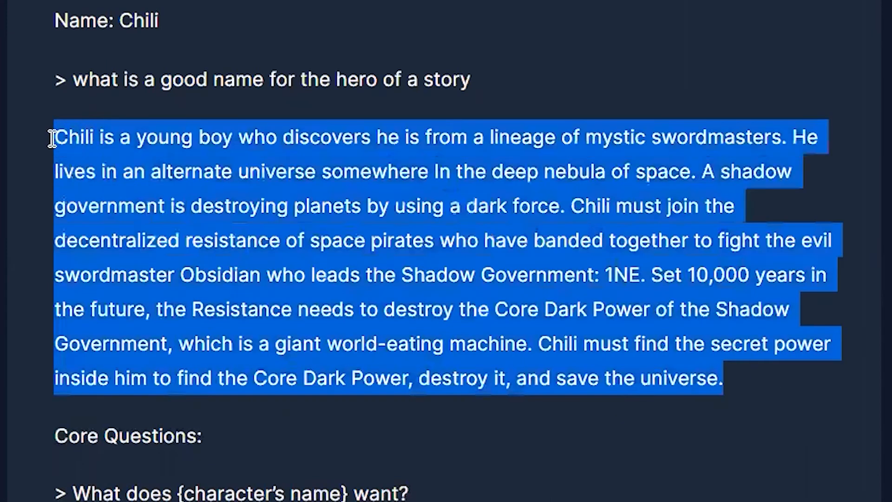
click(289, 244)
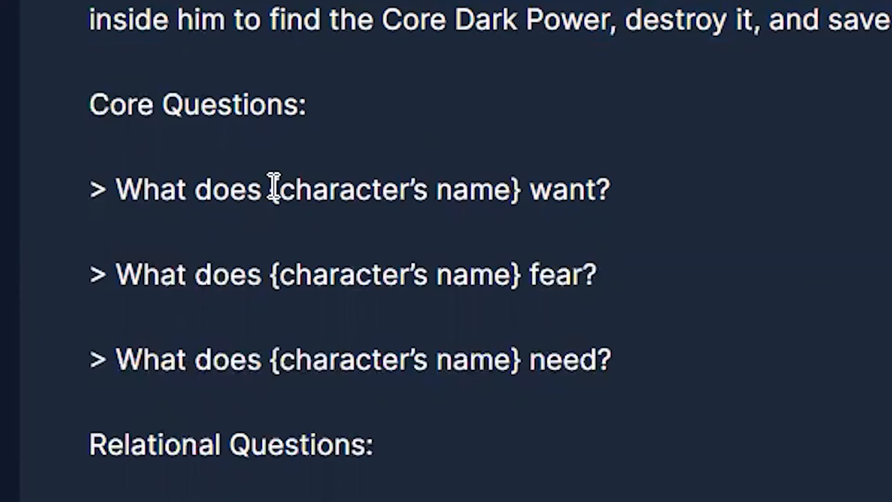
- Replace the {character's name} placeholder in the "want" question with "Chili" and have the AI write the answer below it
drag(273, 189, 524, 177)
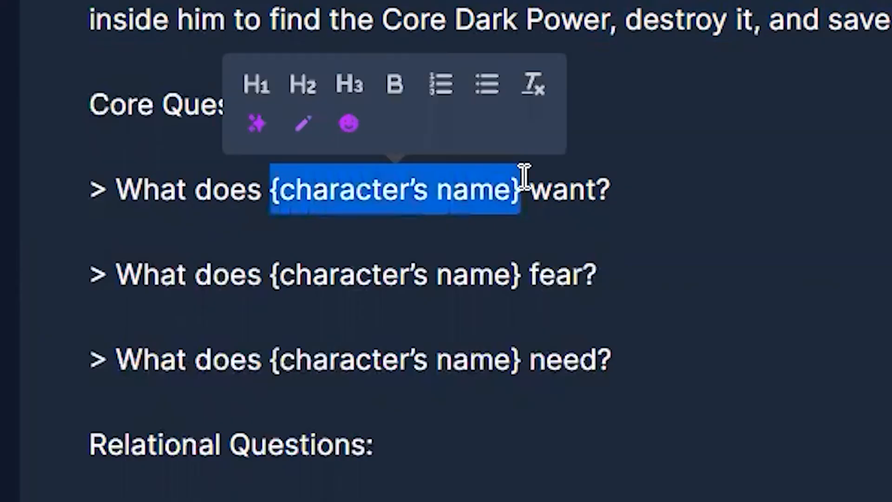
text(Chili)
click(456, 184)
triple_click(456, 184)
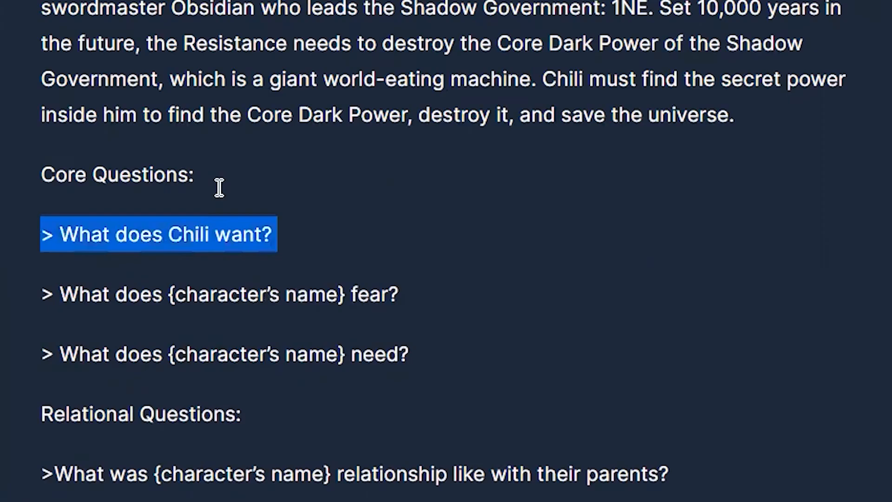
key(Return)
key(Return)
text(At the beginning of the story he wants to find his power. In order to do this, Chili must engage in a ")
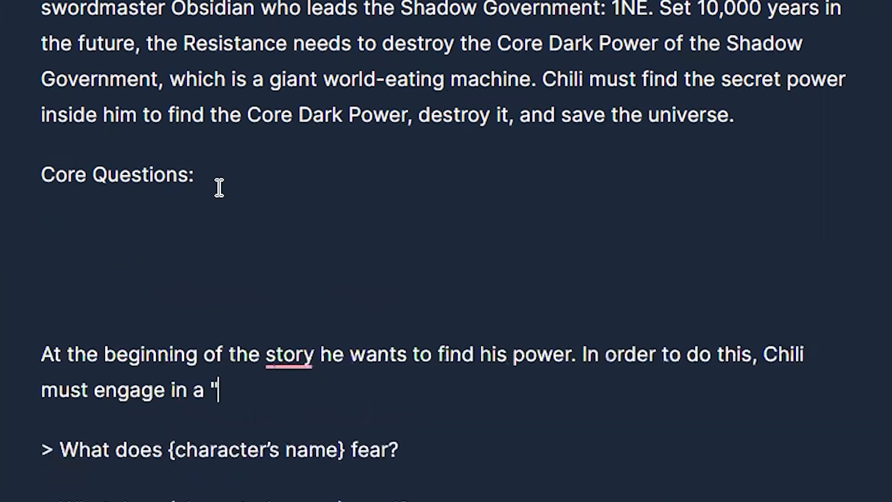
text(hero's journey" and leave his home. At the end of the story, Chili has learned that he is not just a space pirate but a mystical swordmaster who can destroy all things with just his thoughts.)
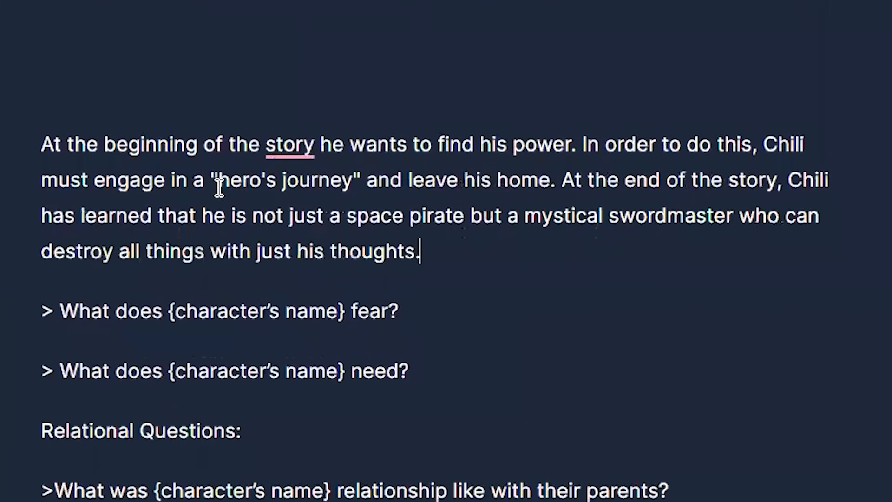
- Add the question "> What does Chili have to do?" and generate an answer about stopping Obsidian and saving the universe
key(Return)
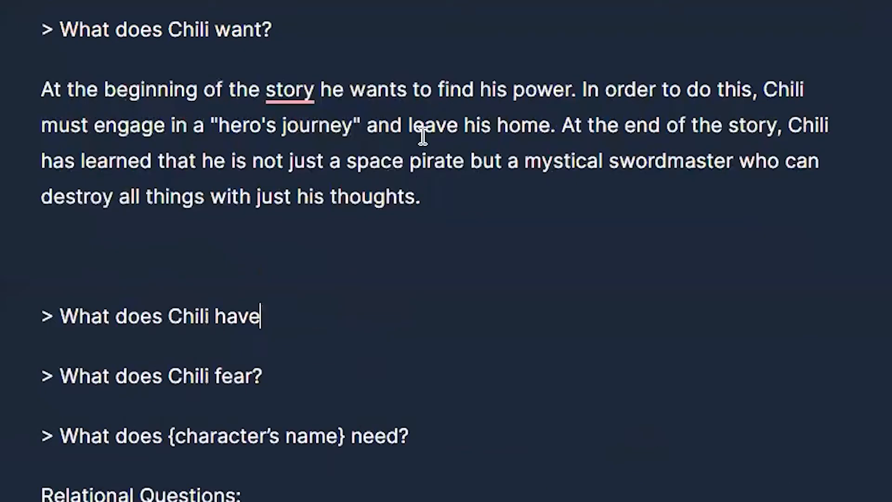
text(to do?)
key(Return)
text(He has to stop Obsidian and save the universe. Although this is his quest, he must engage with many people along the way who will help him on the journey by giving him sage advice: in fact, these interactions are vital for)
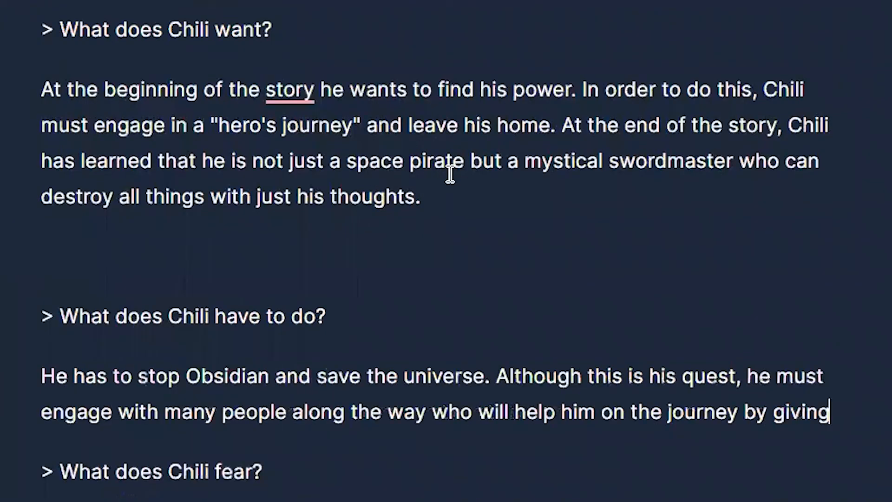
text( his success because ultimately it's a lot of little things combined into a big one.)
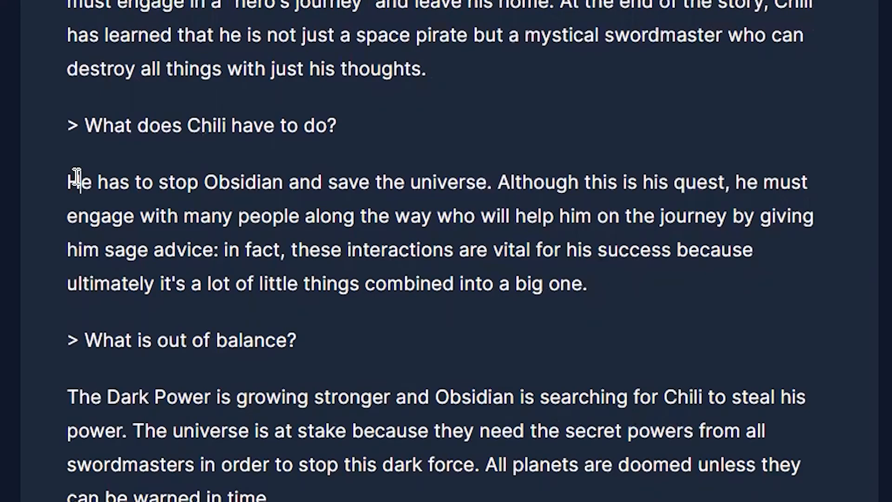
drag(78, 181, 550, 246)
click(379, 234)
click(612, 287)
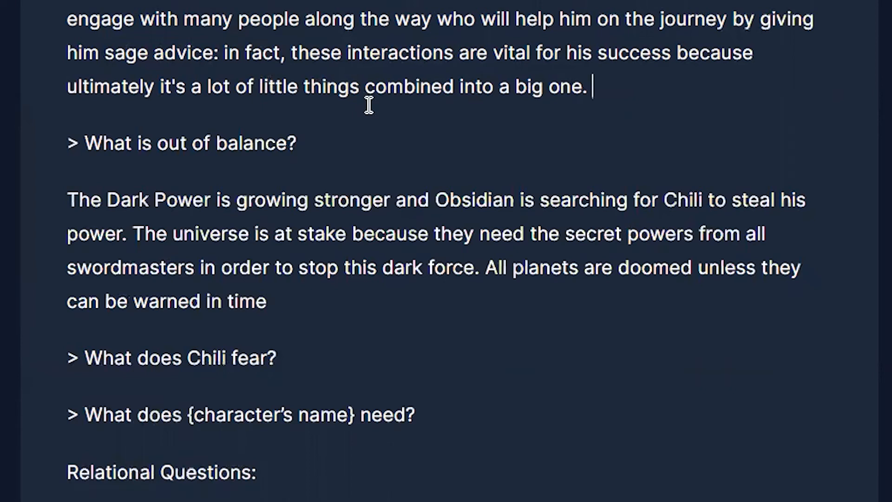
- Add the question "> How to restore balance?" and generate an answer about the Resistance helping Chili on his hero's journey
scroll(353, 111, down, 3)
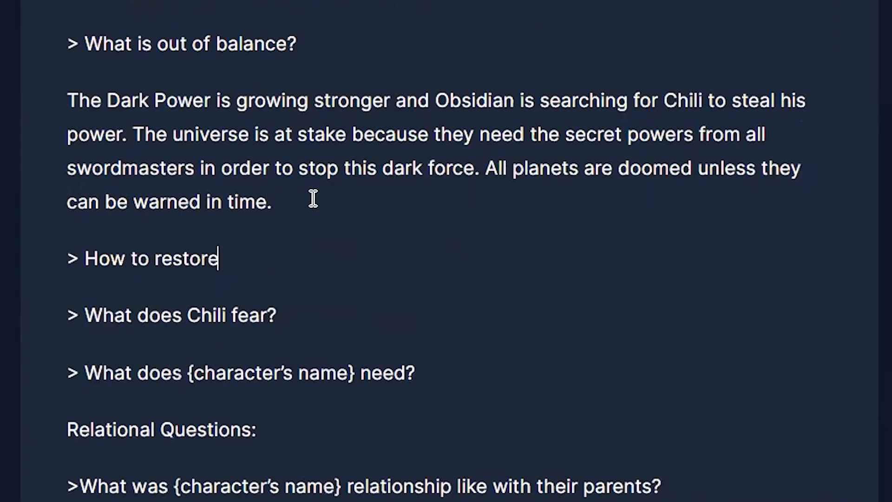
text(balance?)
key(Return)
text(The Resistance must find Chili and help him on his hero's journey, which is a mission that will span the length of time itself. They must defeat Obsidian and stop all things from being destroyed by the Dark Power. They must contact the other planets in order to save their own. [ARTICLE)
scroll(312, 190, down, 4)
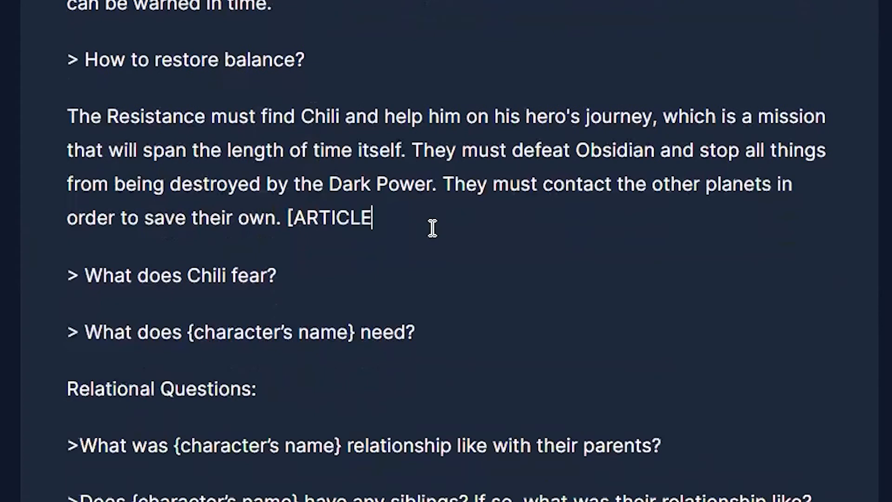
- Delete the stray "[ARTICLE" from the end of the restore-balance answer and read through the answer
key(BackSpace)
key(BackSpace)
key(BackSpace)
key(BackSpace)
key(BackSpace)
key(BackSpace)
key(BackSpace)
key(BackSpace)
scroll(385, 269, up, 2)
drag(373, 319, 67, 223)
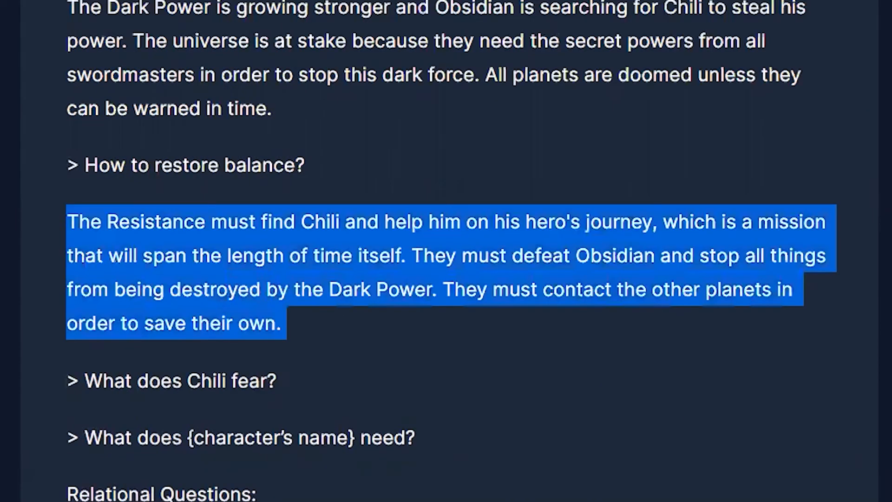
triple_click(173, 230)
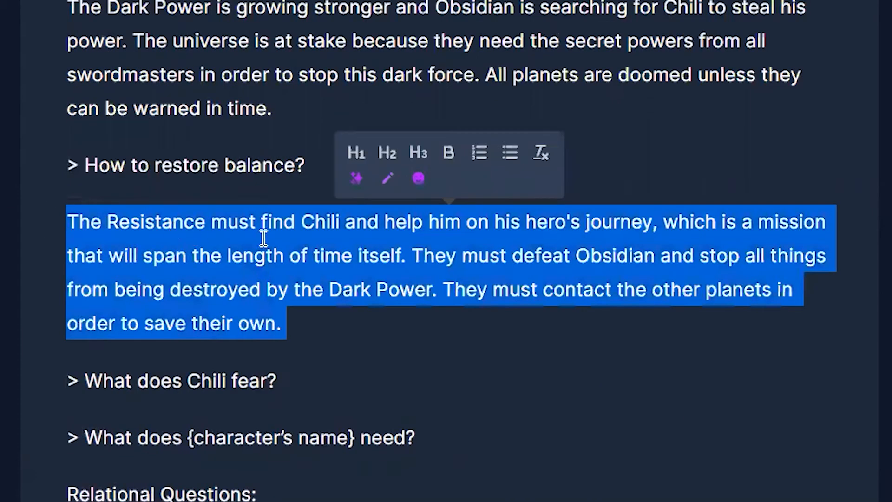
click(711, 241)
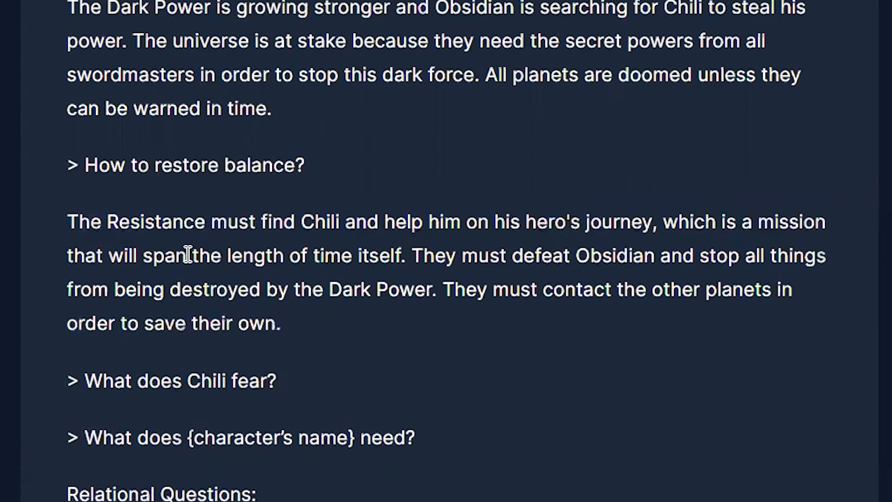
drag(143, 255, 413, 258)
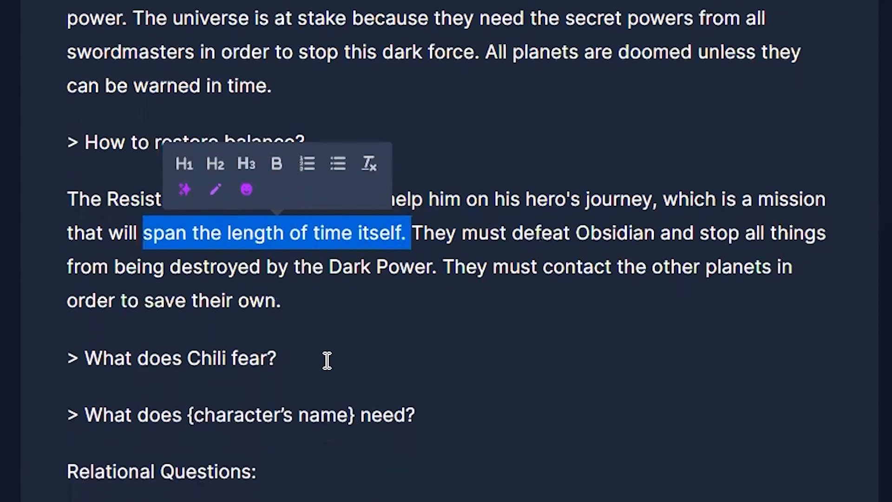
- Generate answers for what Chili fears and, on new lines, for "> What is Chili willing to sacrifice?" and "> Special quality of this character:"
click(327, 461)
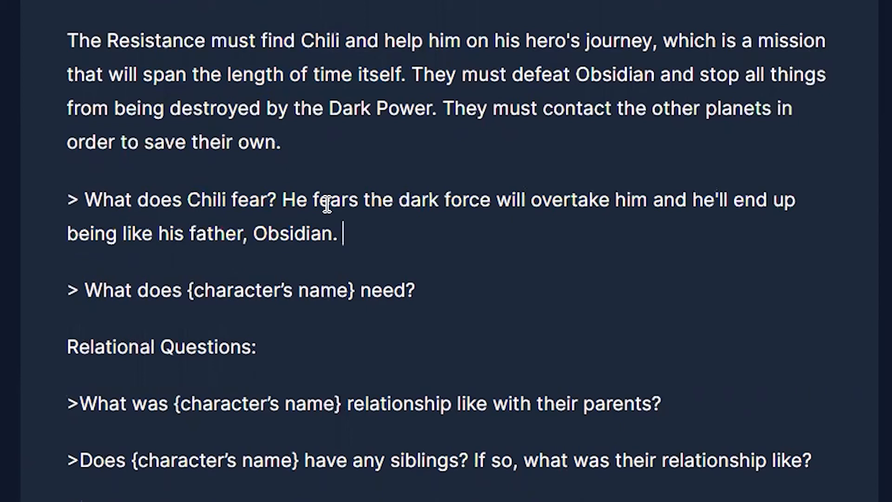
key(Return)
text(> What is Chili willing to sacrifice? He must sacrifice his family and friends in order to save the universe.)
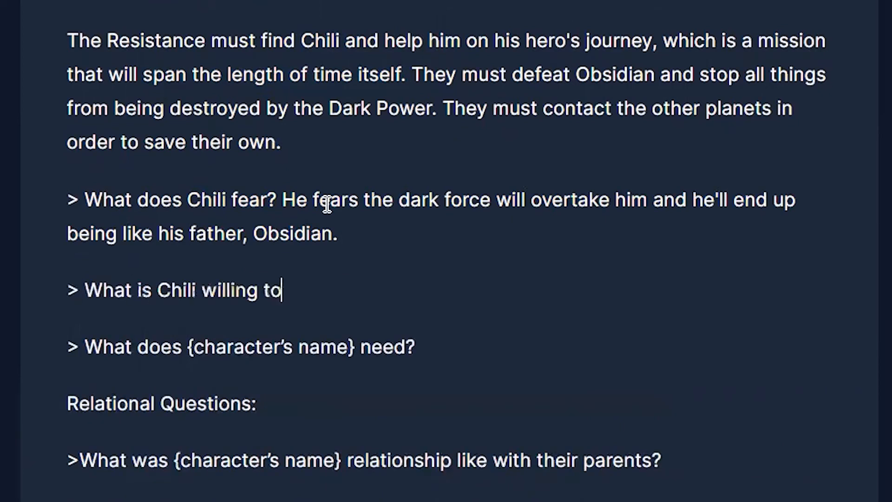
key(Return)
text(> Special quality of this character: He feels the need to help those around him, even if he has no idea what's going on (at first). His heart pushes him to try things that seem impossible because he believes)
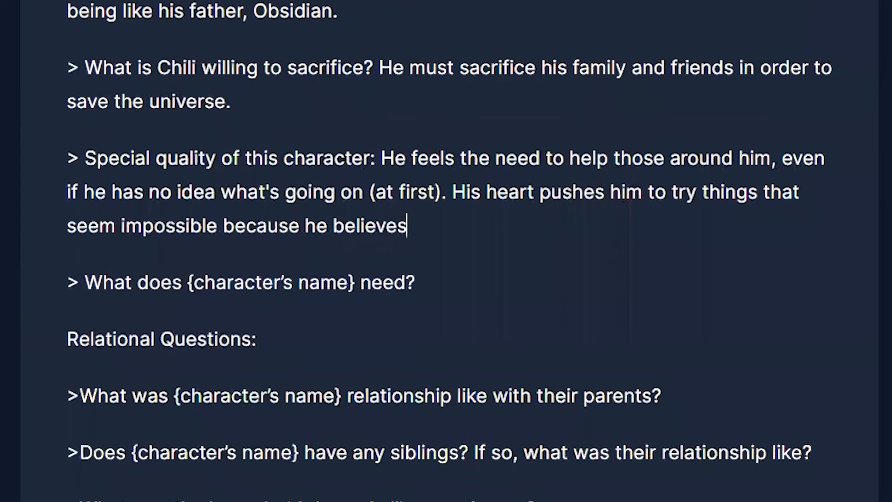
- Move the answers to the fear and sacrifice questions onto their own lines below the questions
key(Return)
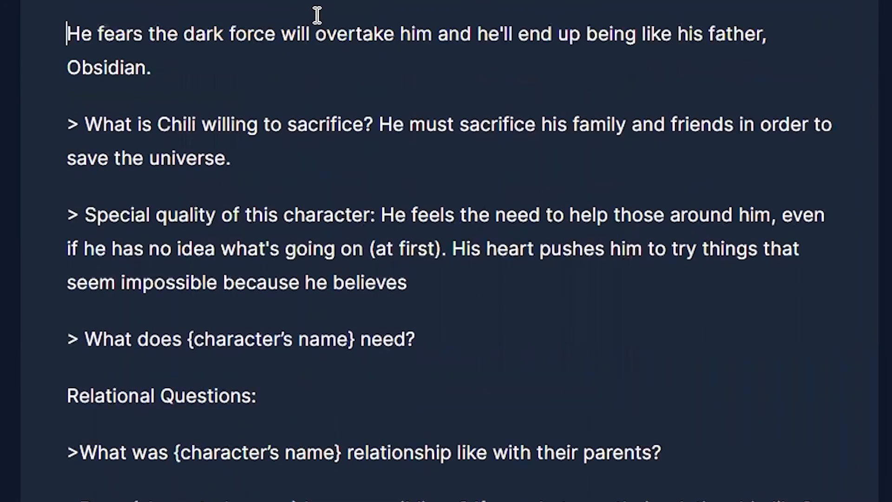
click(378, 124)
key(Return)
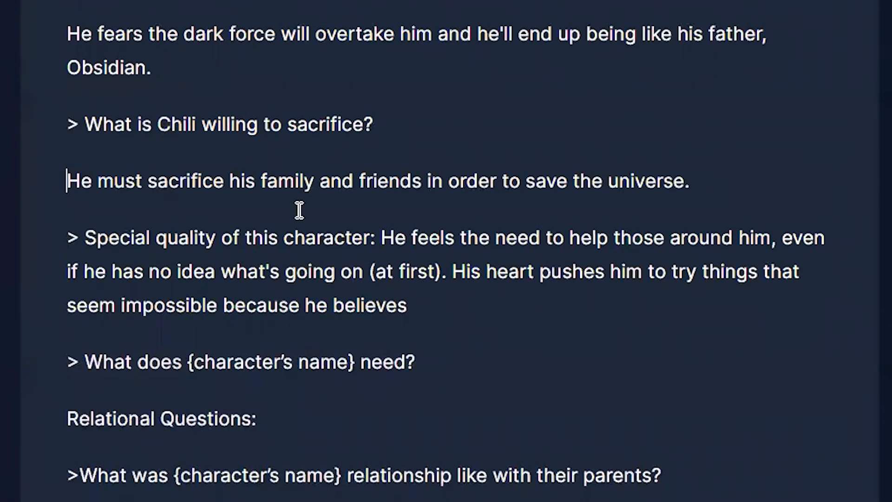
- Under "Other characters:", end Obsidian's description with "into giving up too early"
scroll(103, 218, down, 1)
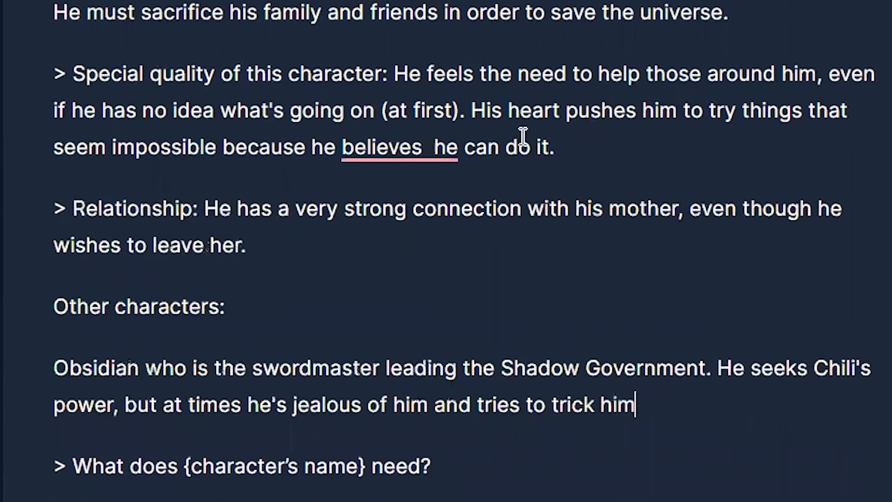
text(into giving up too early)
drag(51, 209, 343, 250)
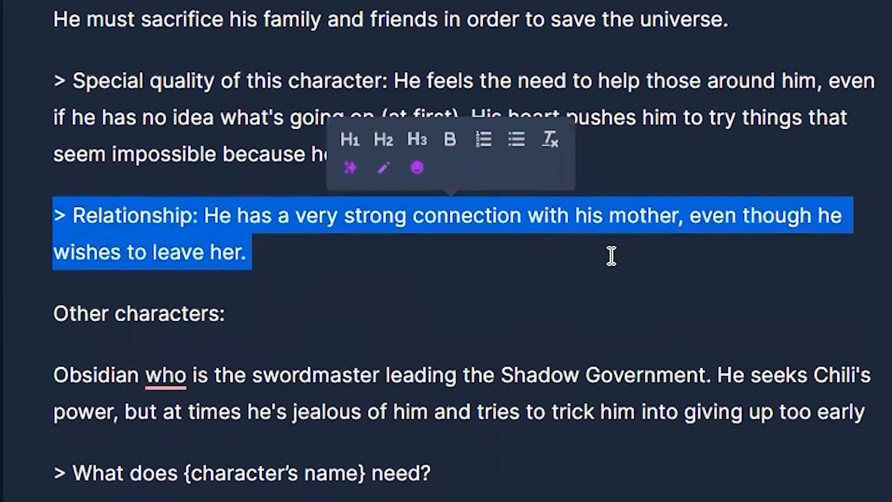
click(599, 364)
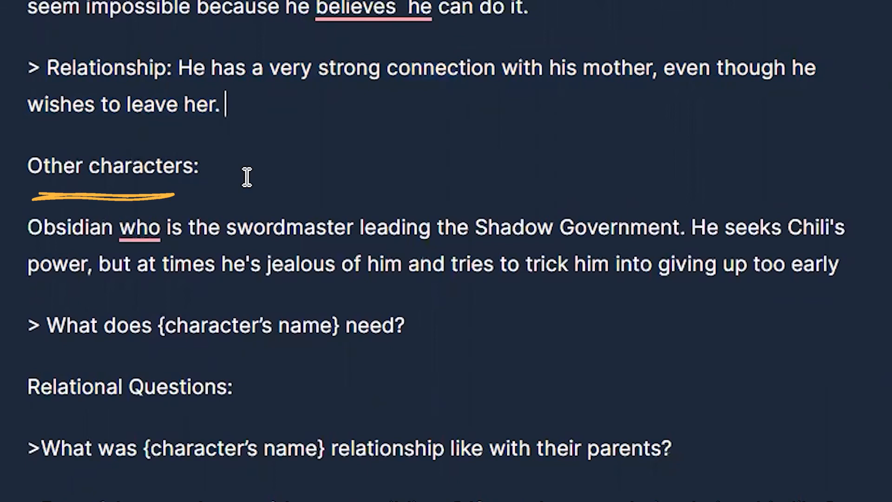
- Delete the "> Relationship:" line about Chili's strong connection with his mother
drag(309, 171, 14, 84)
click(229, 138)
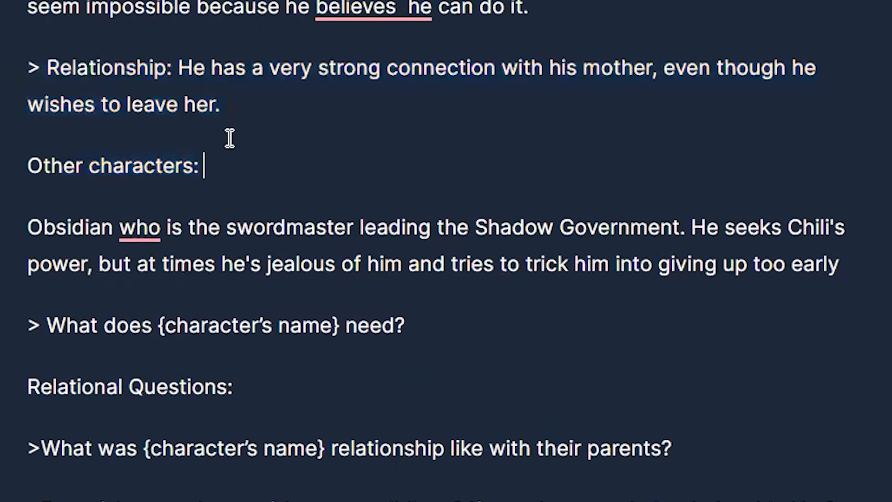
drag(245, 108, 8, 74)
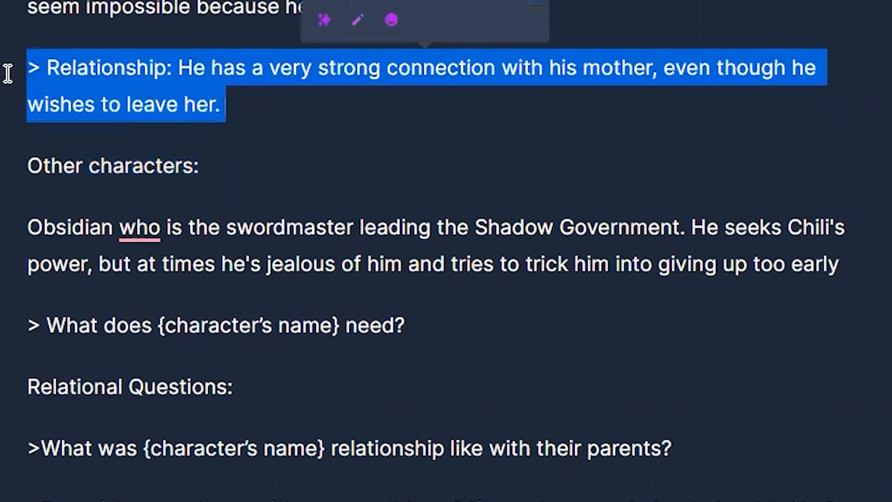
key(BackSpace)
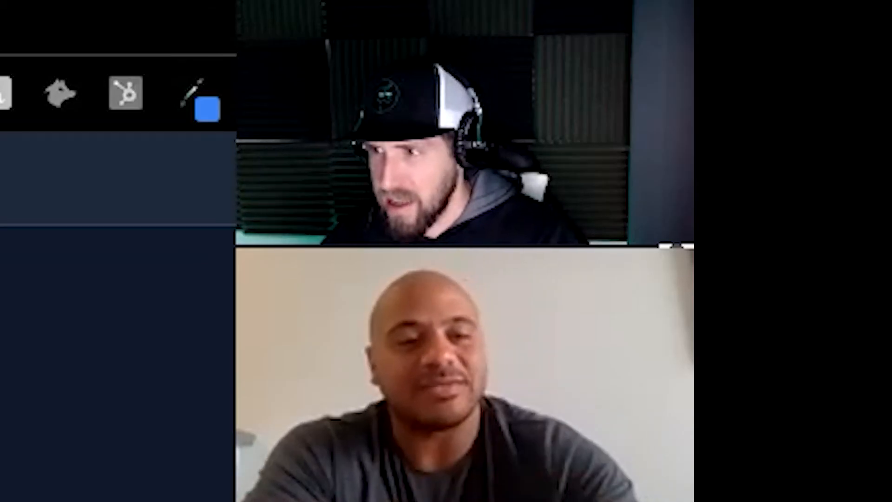
- Replace the {character's name} placeholder in the "need" question with "Chili" and have the AI answer it
drag(519, 179, 274, 178)
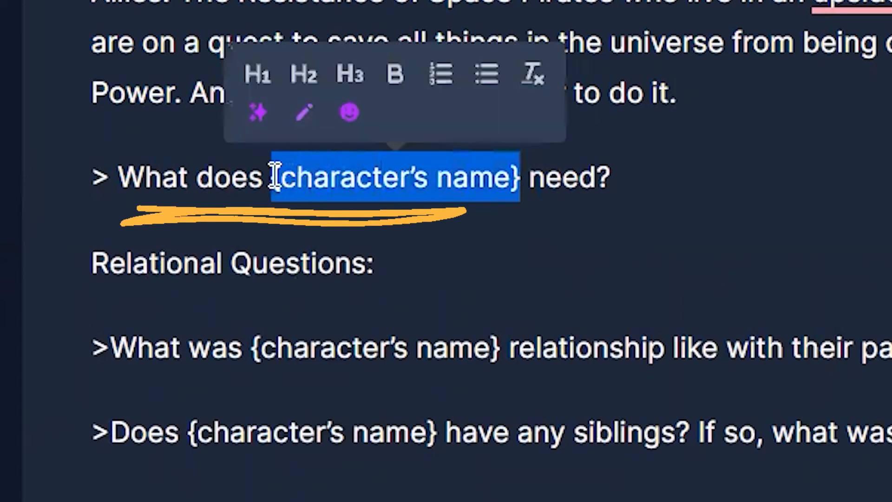
text(Chili)
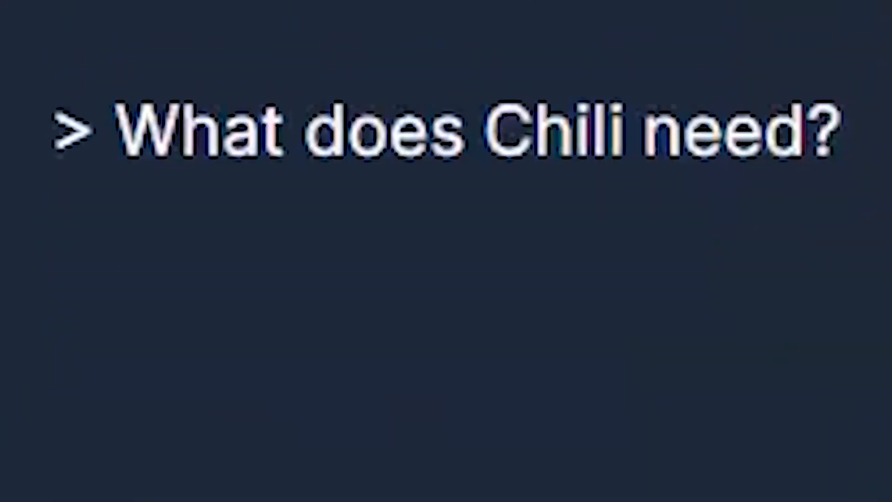
scroll(111, 381, down, 2)
click(119, 395)
- Remove the empty lines between the answer about Chili's needs and the "Relational Questions:" heading
click(205, 203)
key(BackSpace)
key(BackSpace)
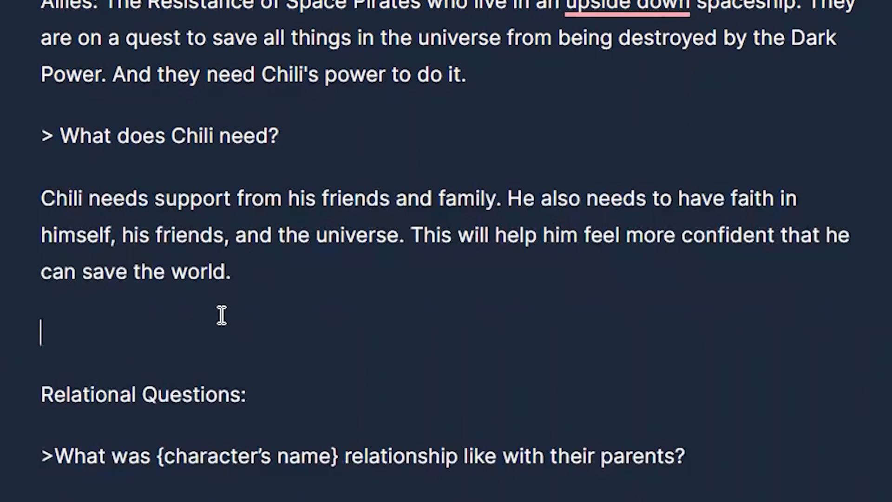
key(BackSpace)
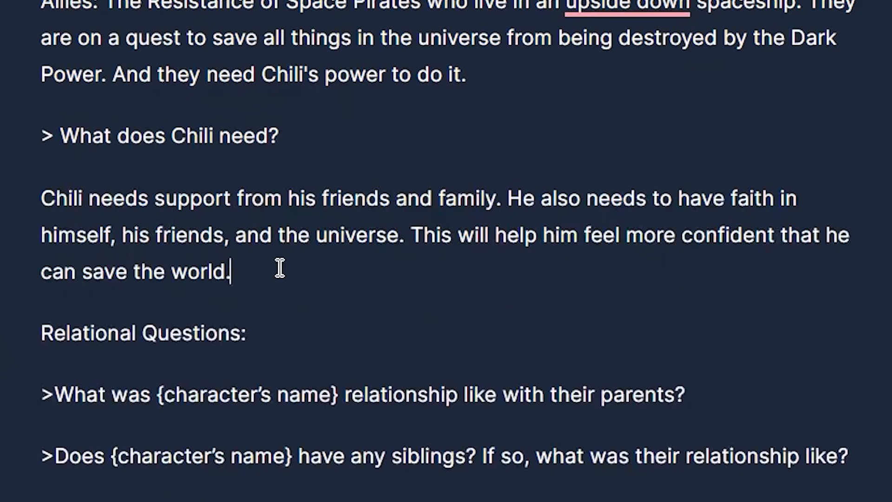